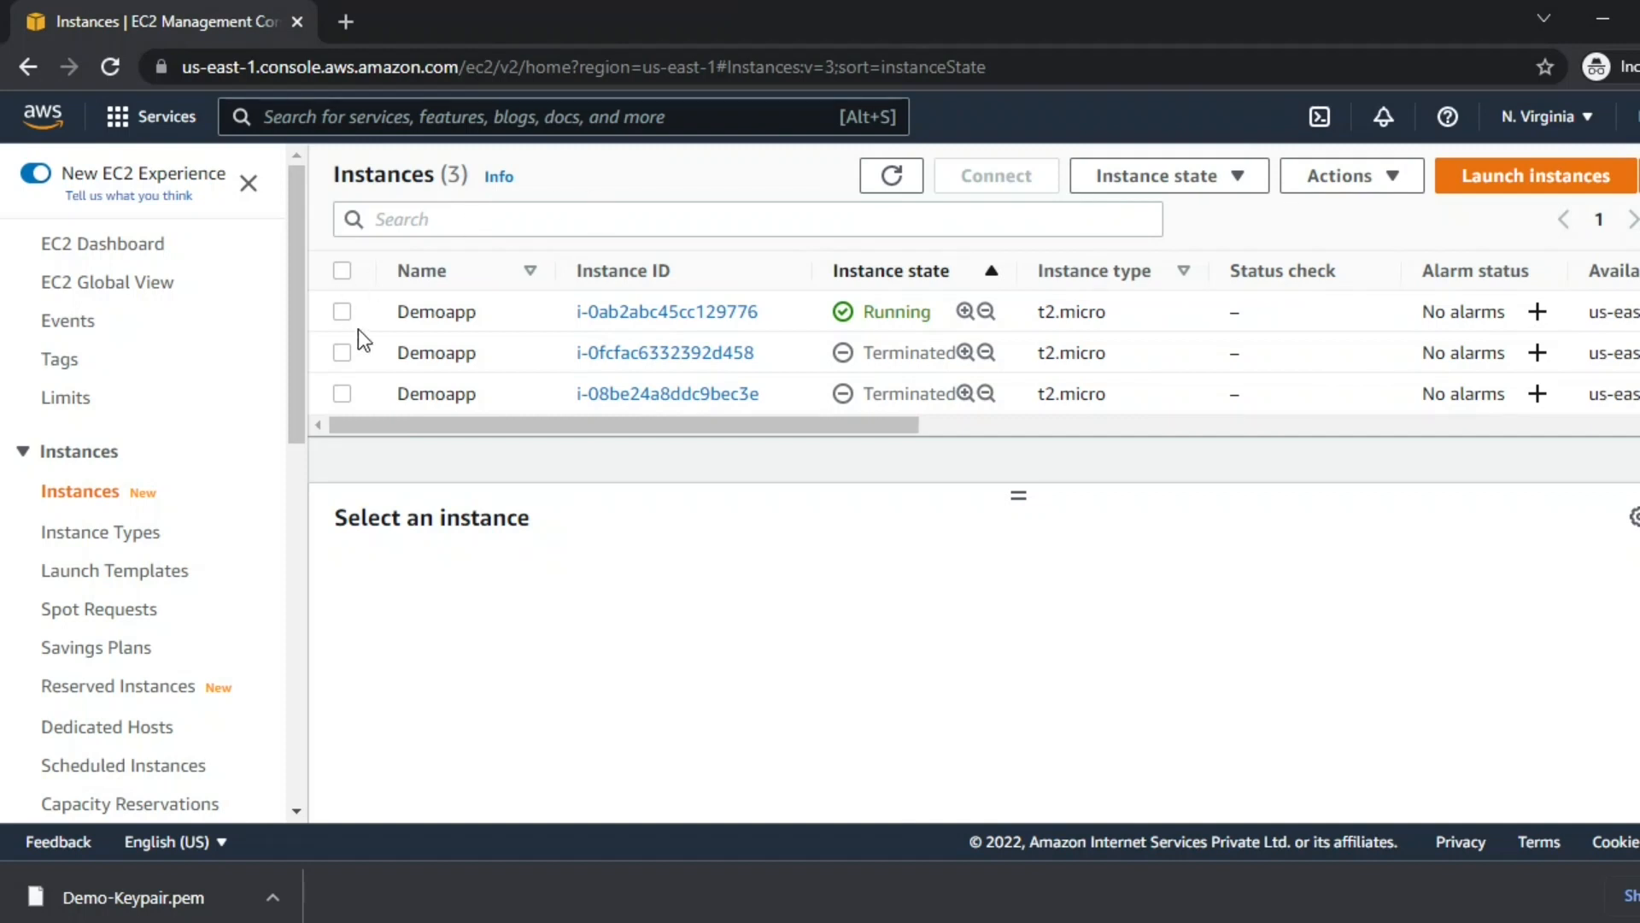
- Check the public IPv4 address in the details of the running Demoapp instance
left_click(342, 313)
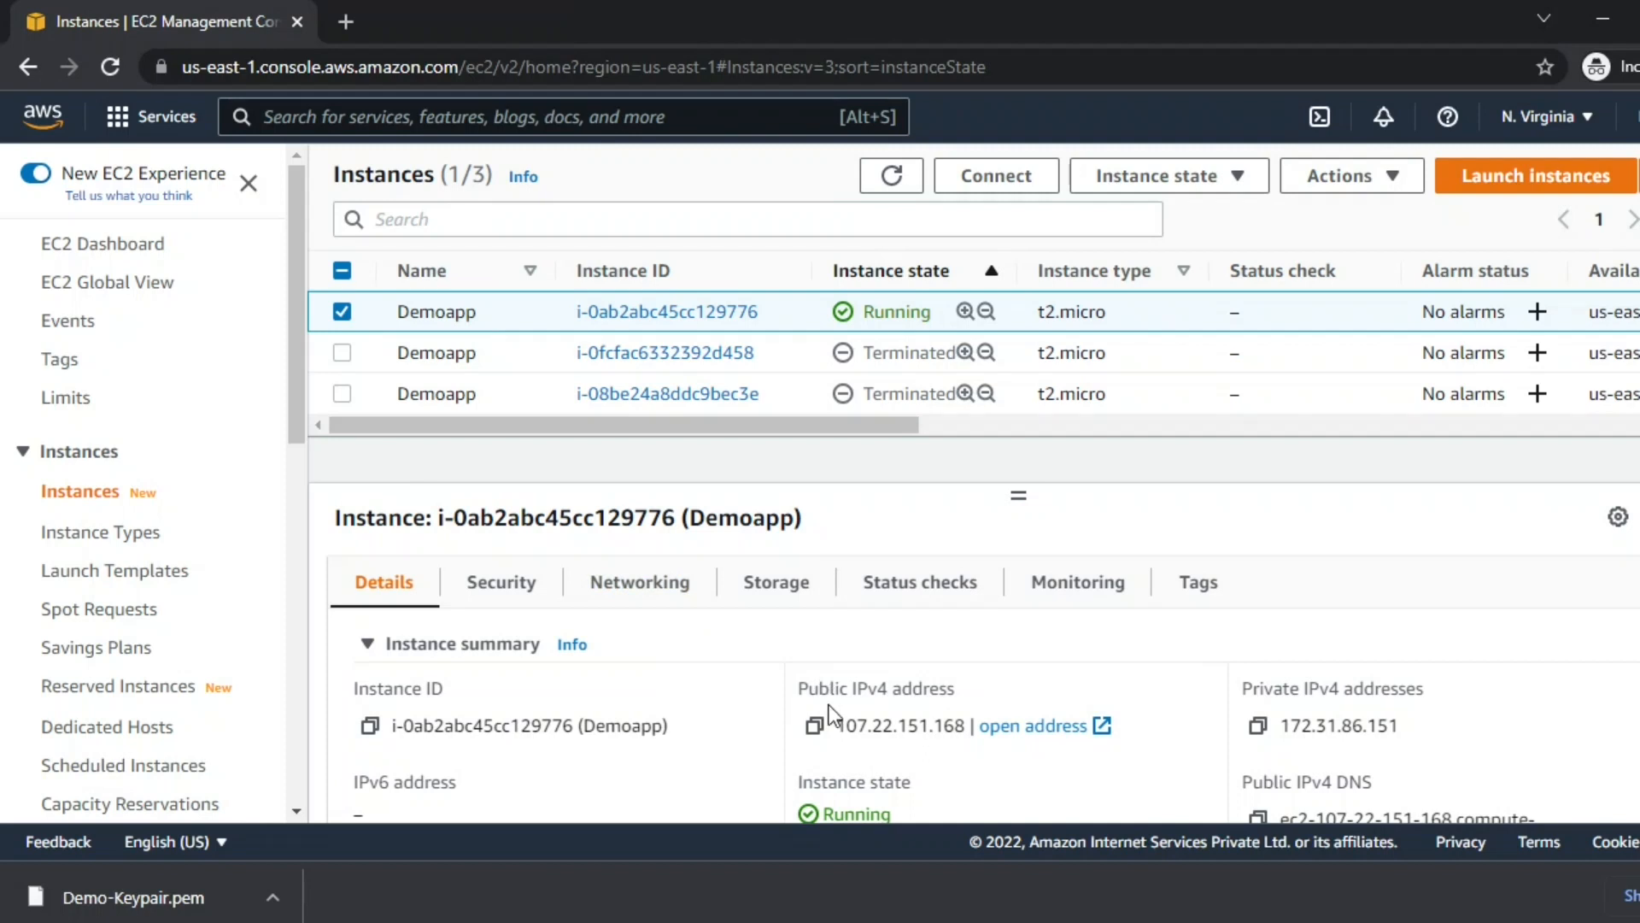
left_click_drag(837, 727, 969, 733)
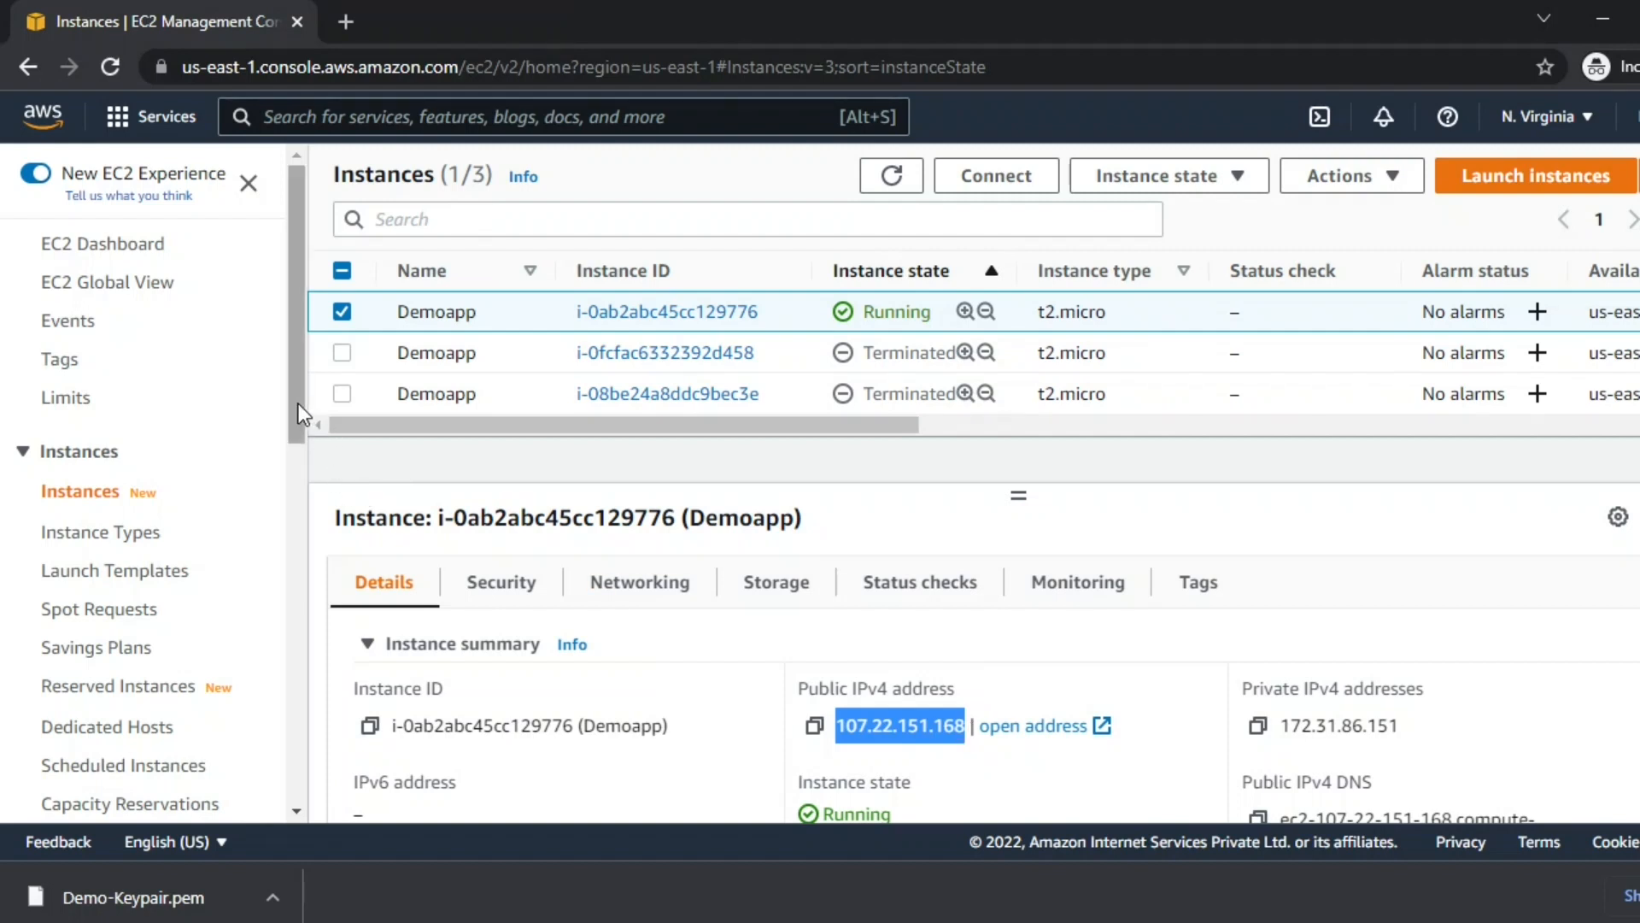
- Allocate a new Elastic IP address from Amazon's pool of IPv4 addresses in the us-east-1 network border group, without tags
left_click_drag(299, 403, 283, 632)
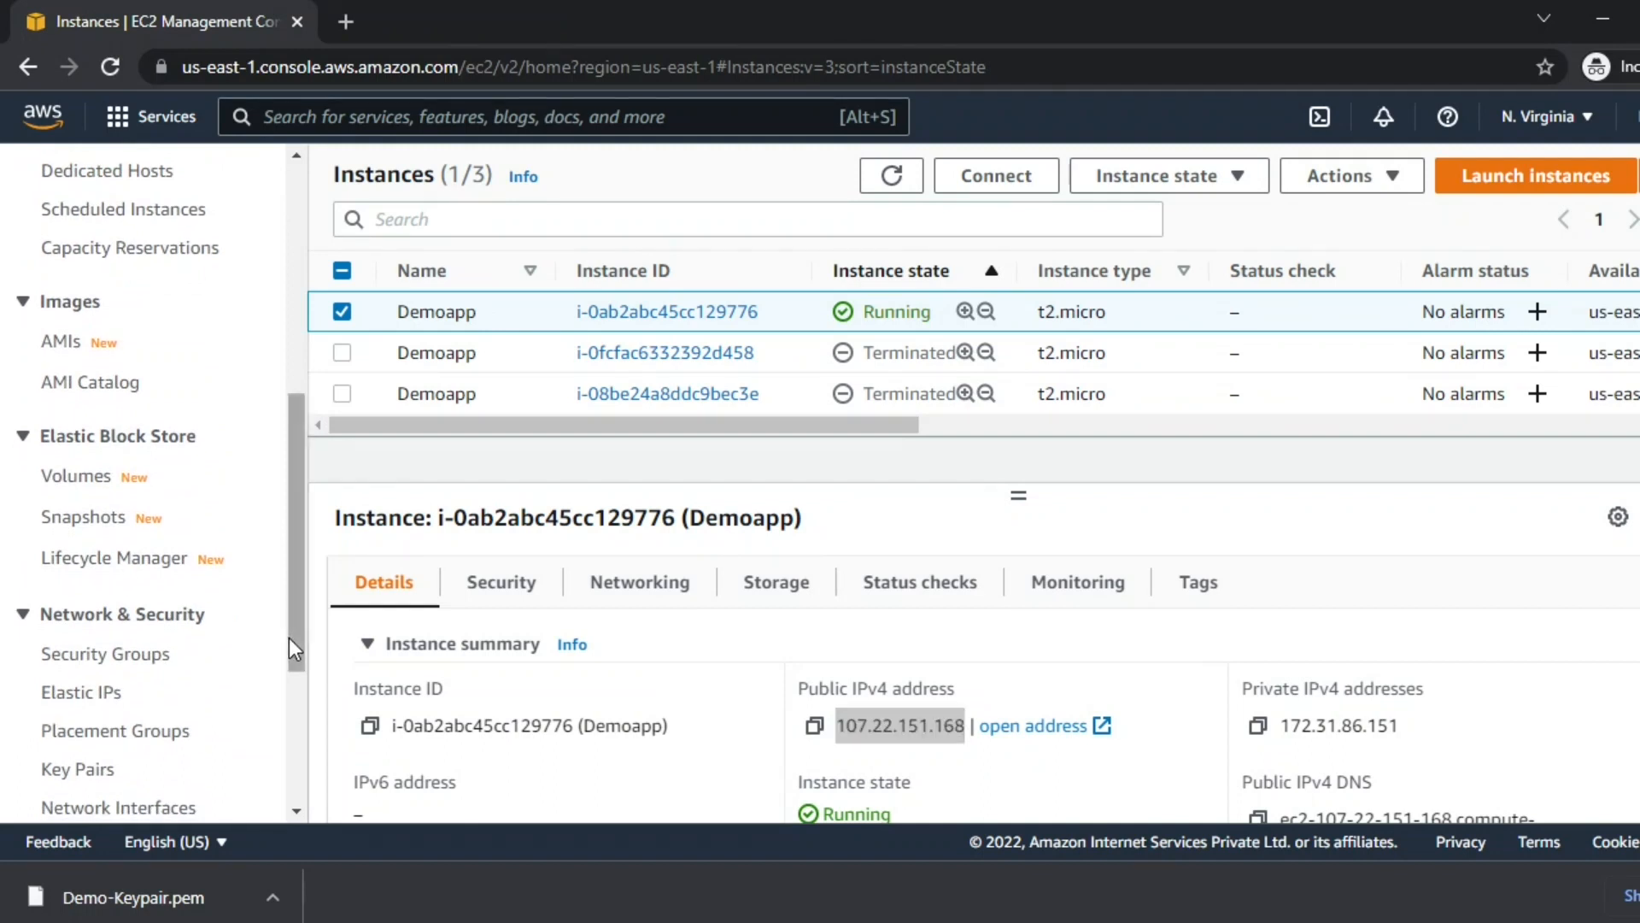
left_click(106, 693)
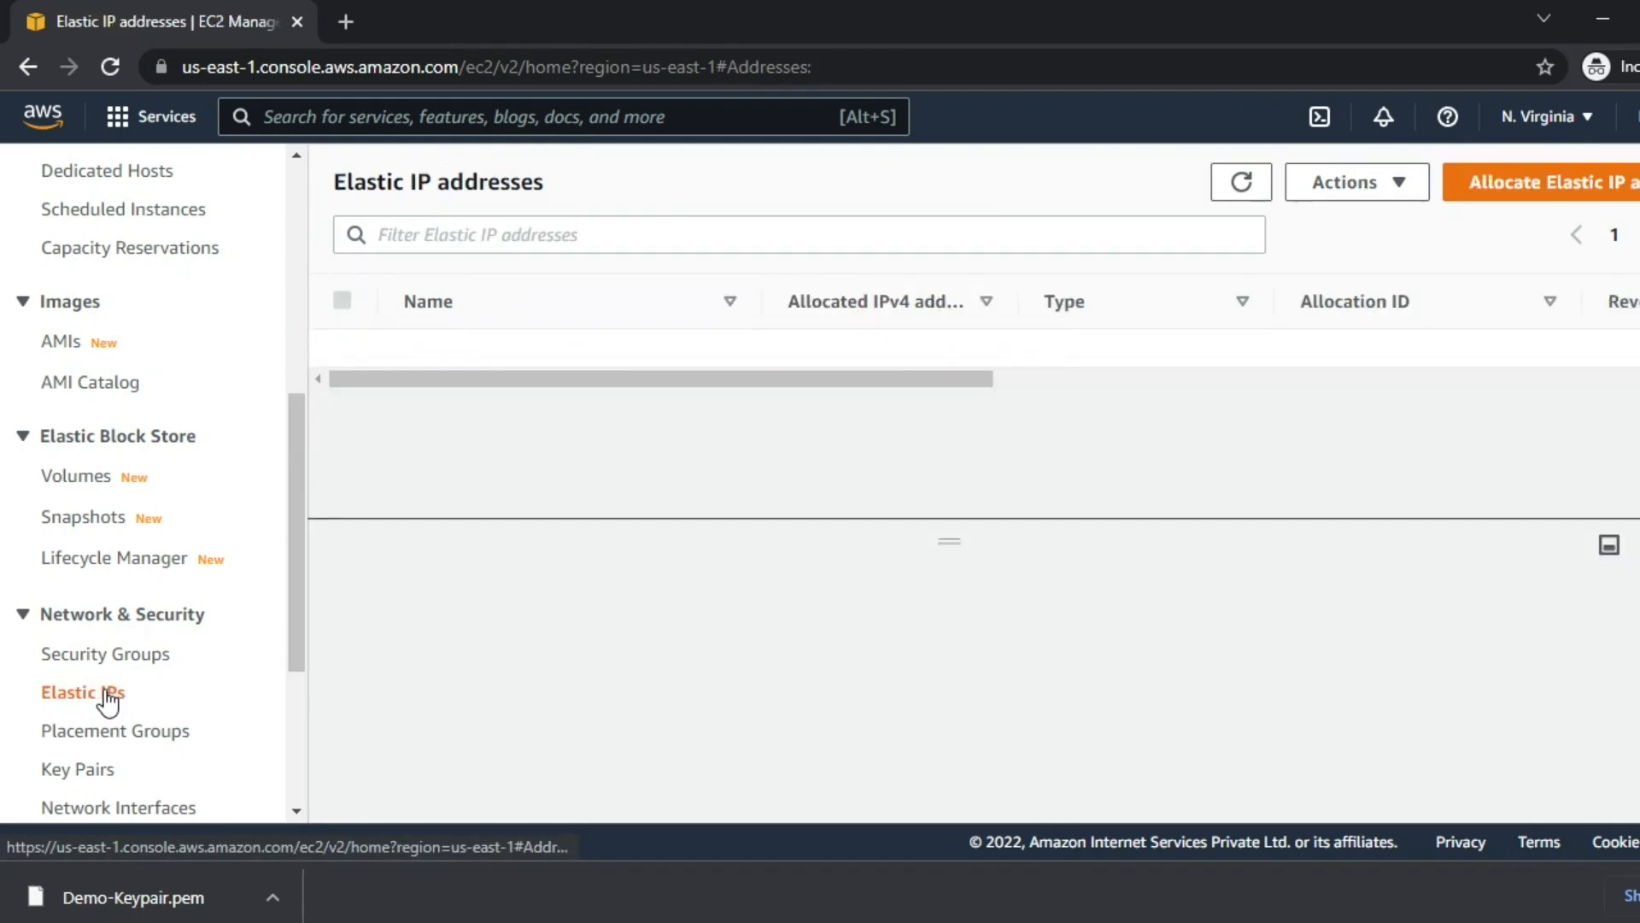
left_click(1534, 189)
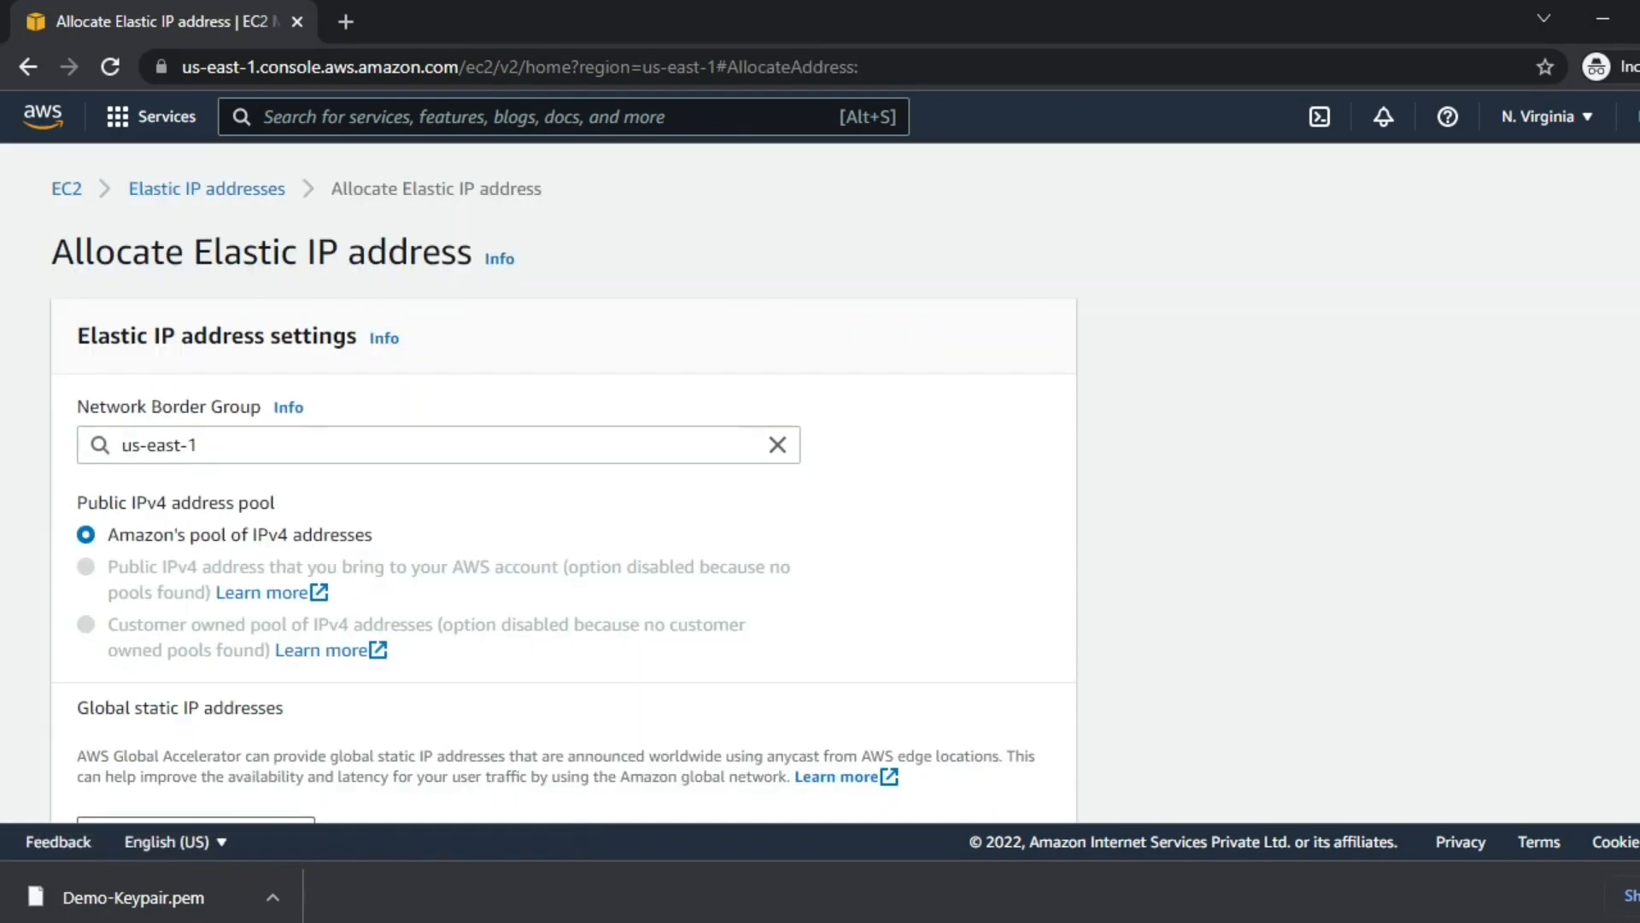
scroll(564, 479, "down", 3)
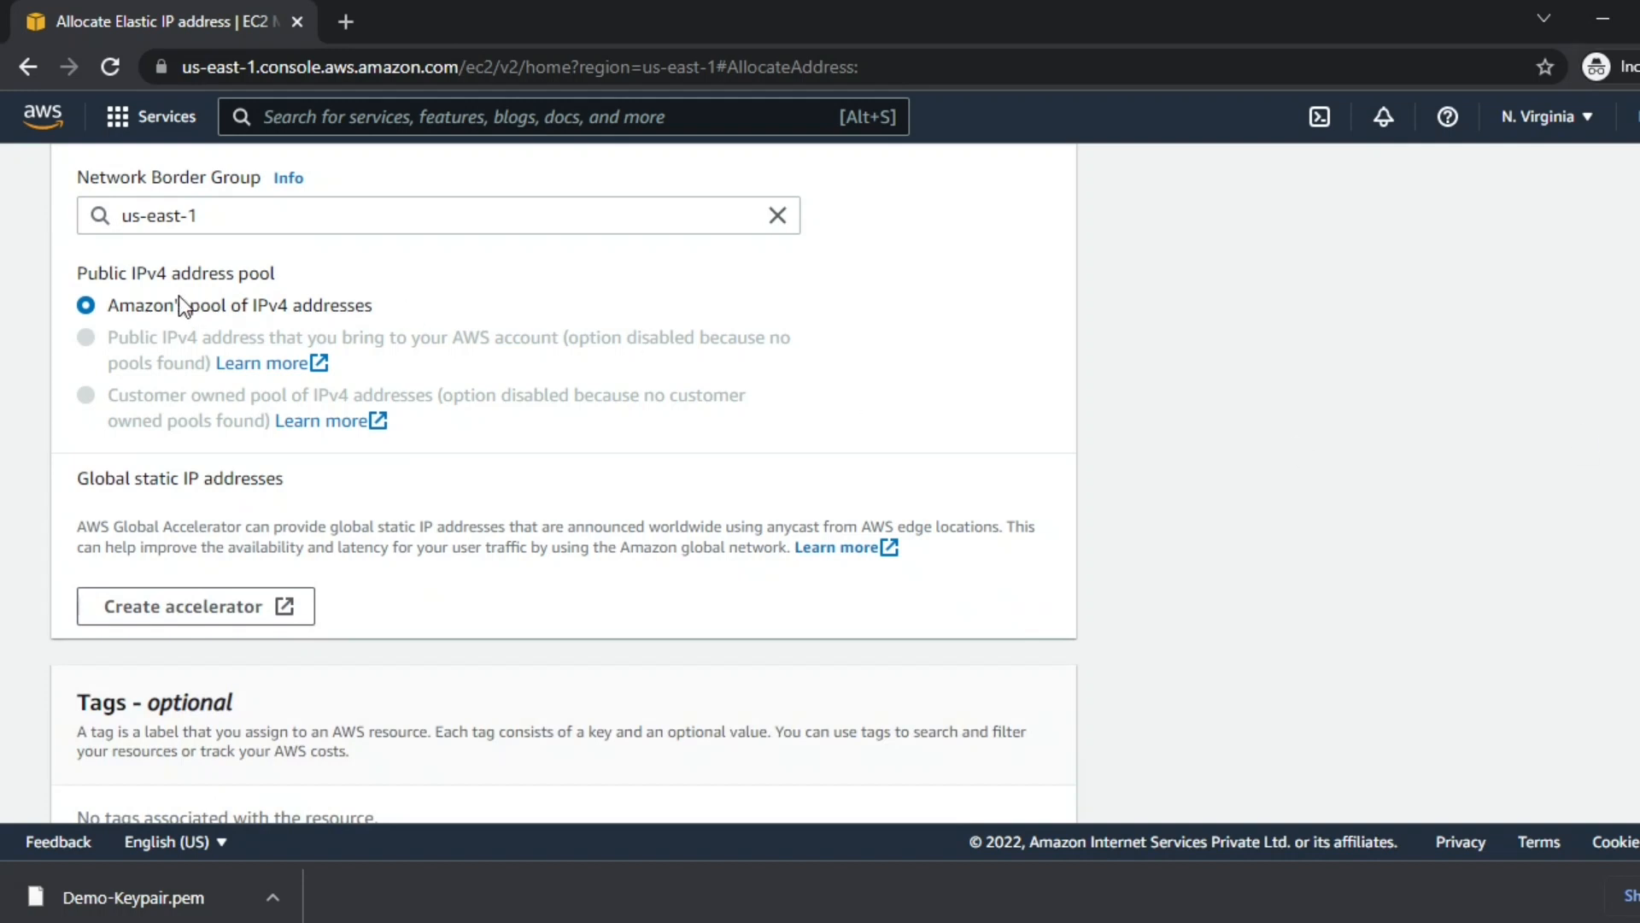
scroll(563, 485, "down", 3)
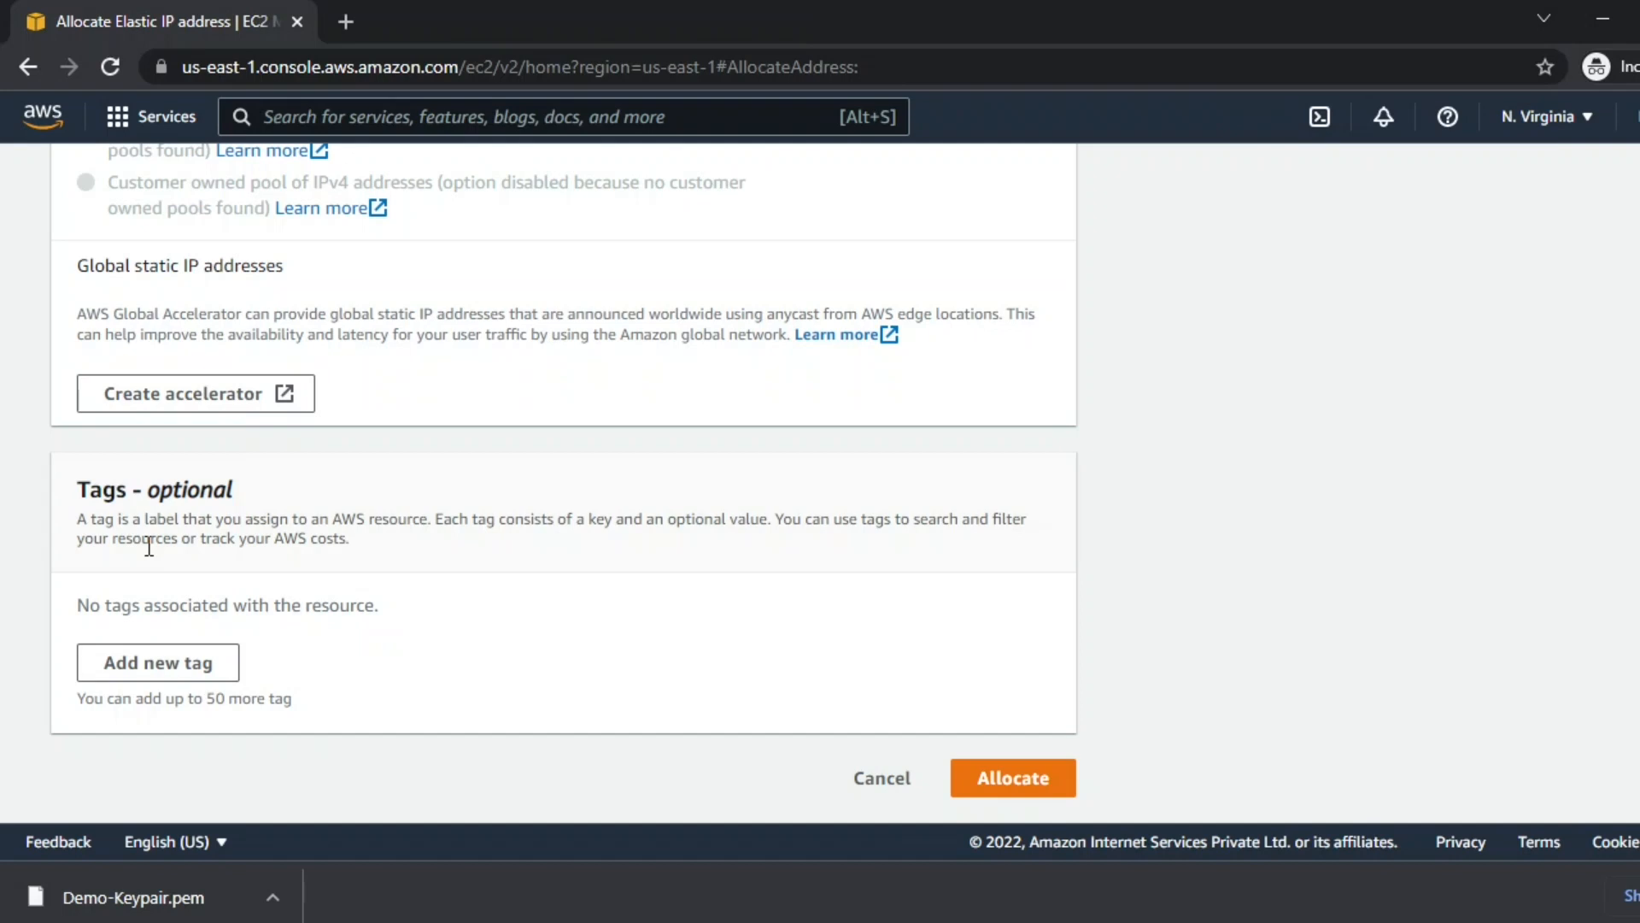
left_click(1041, 777)
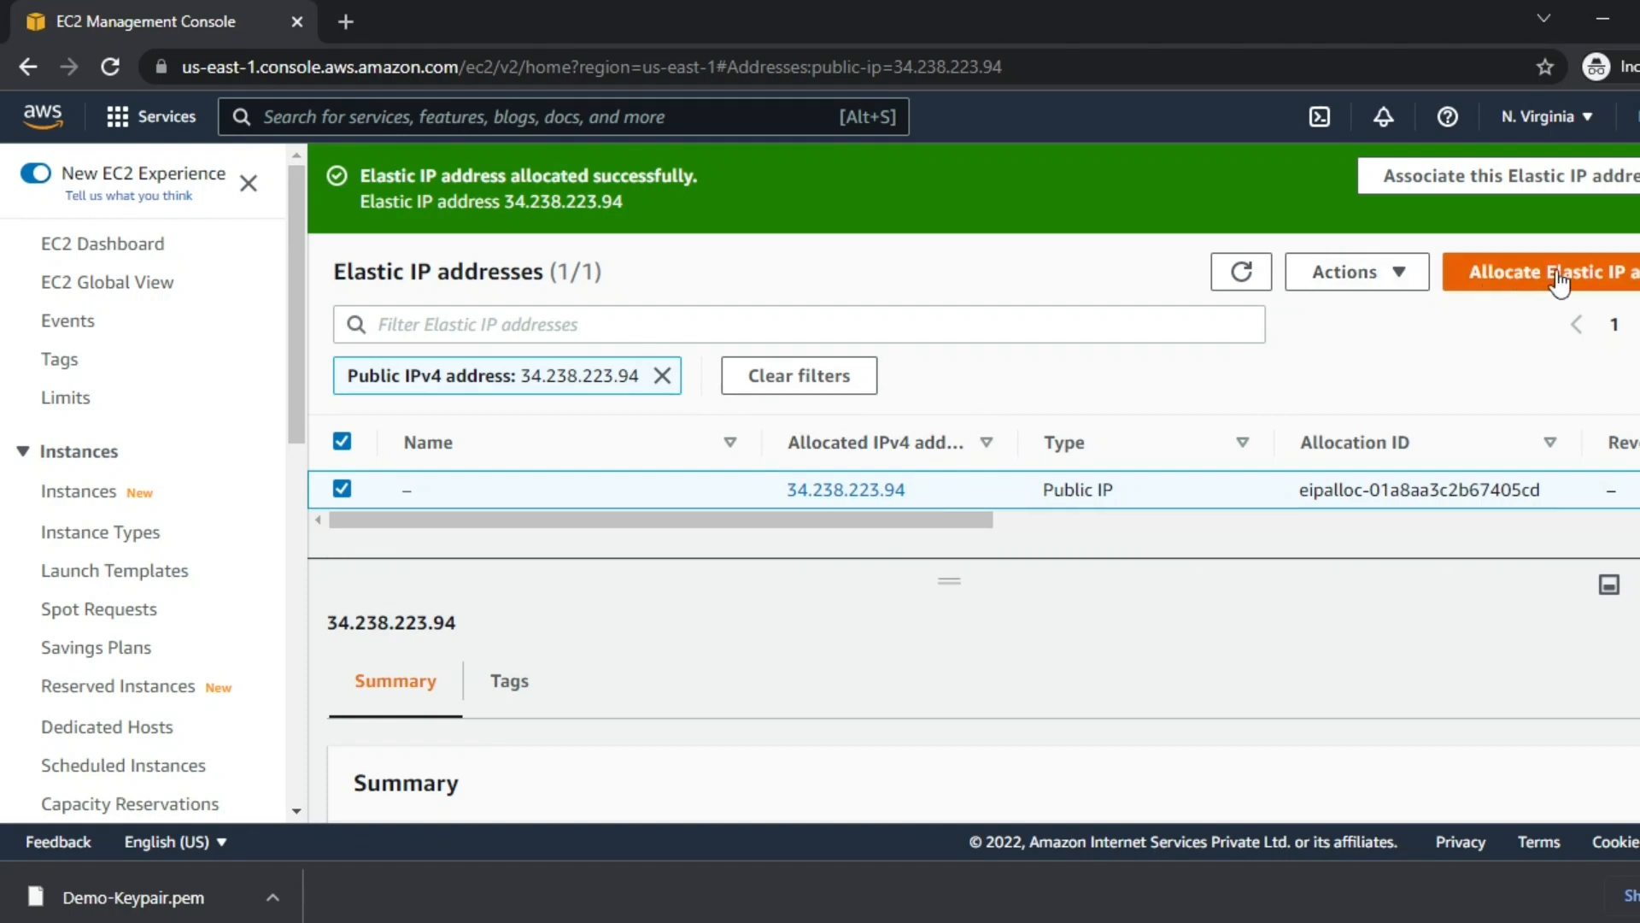
- Associate the newly allocated Elastic IP address with the running Demoapp instance i-0ab2abc45cc129776, leaving the private IP address empty
left_click(1416, 284)
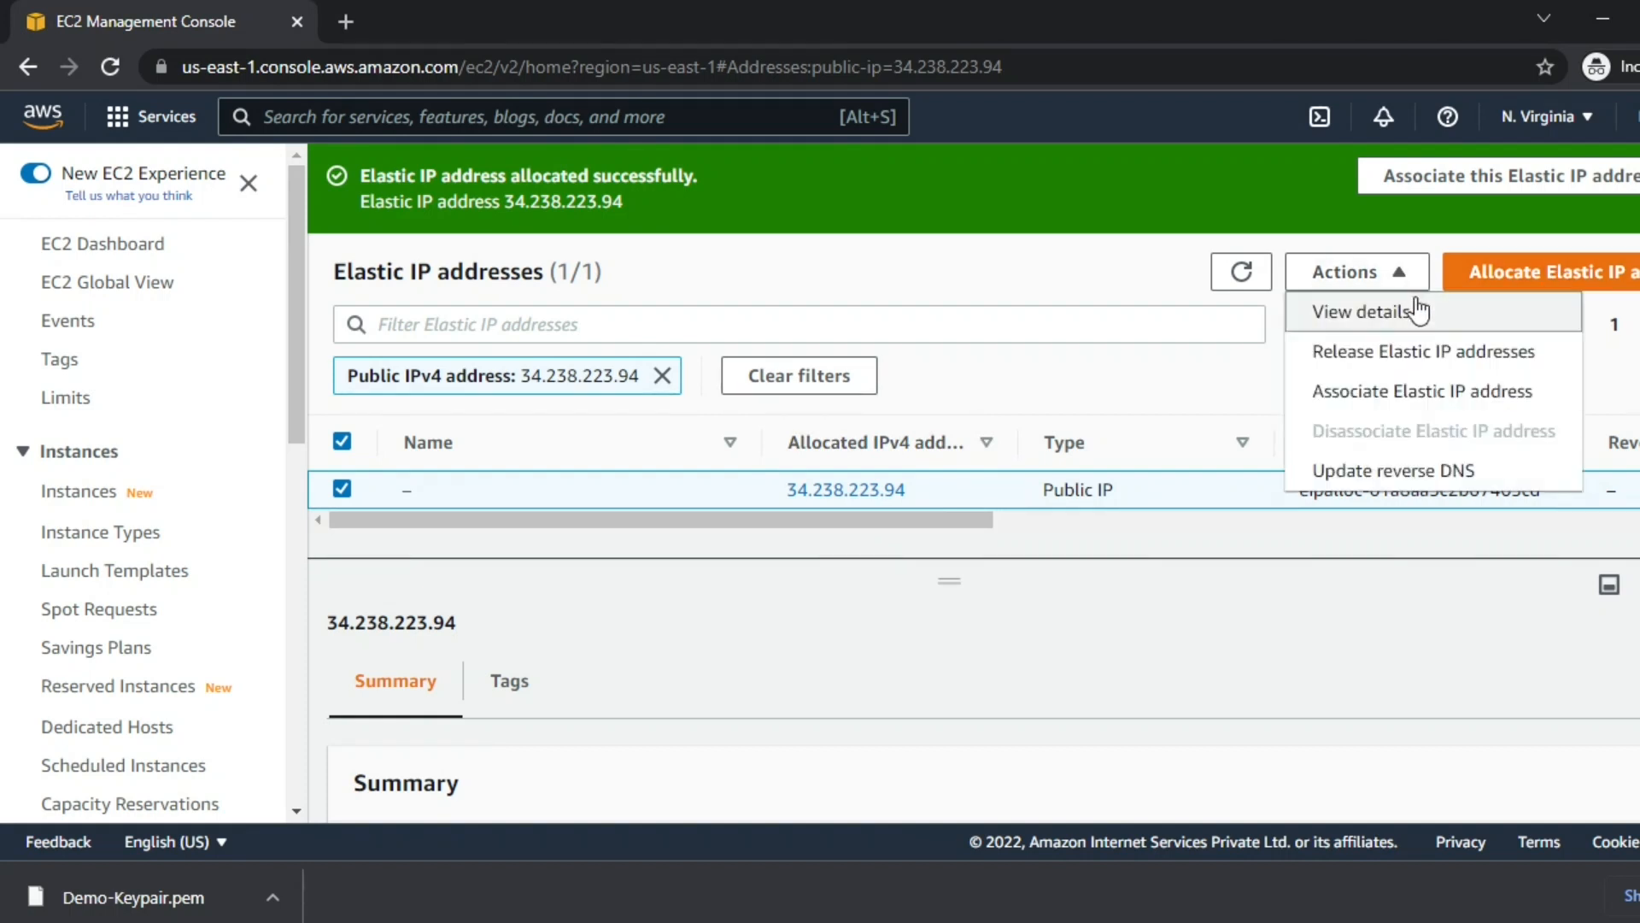
left_click(1402, 393)
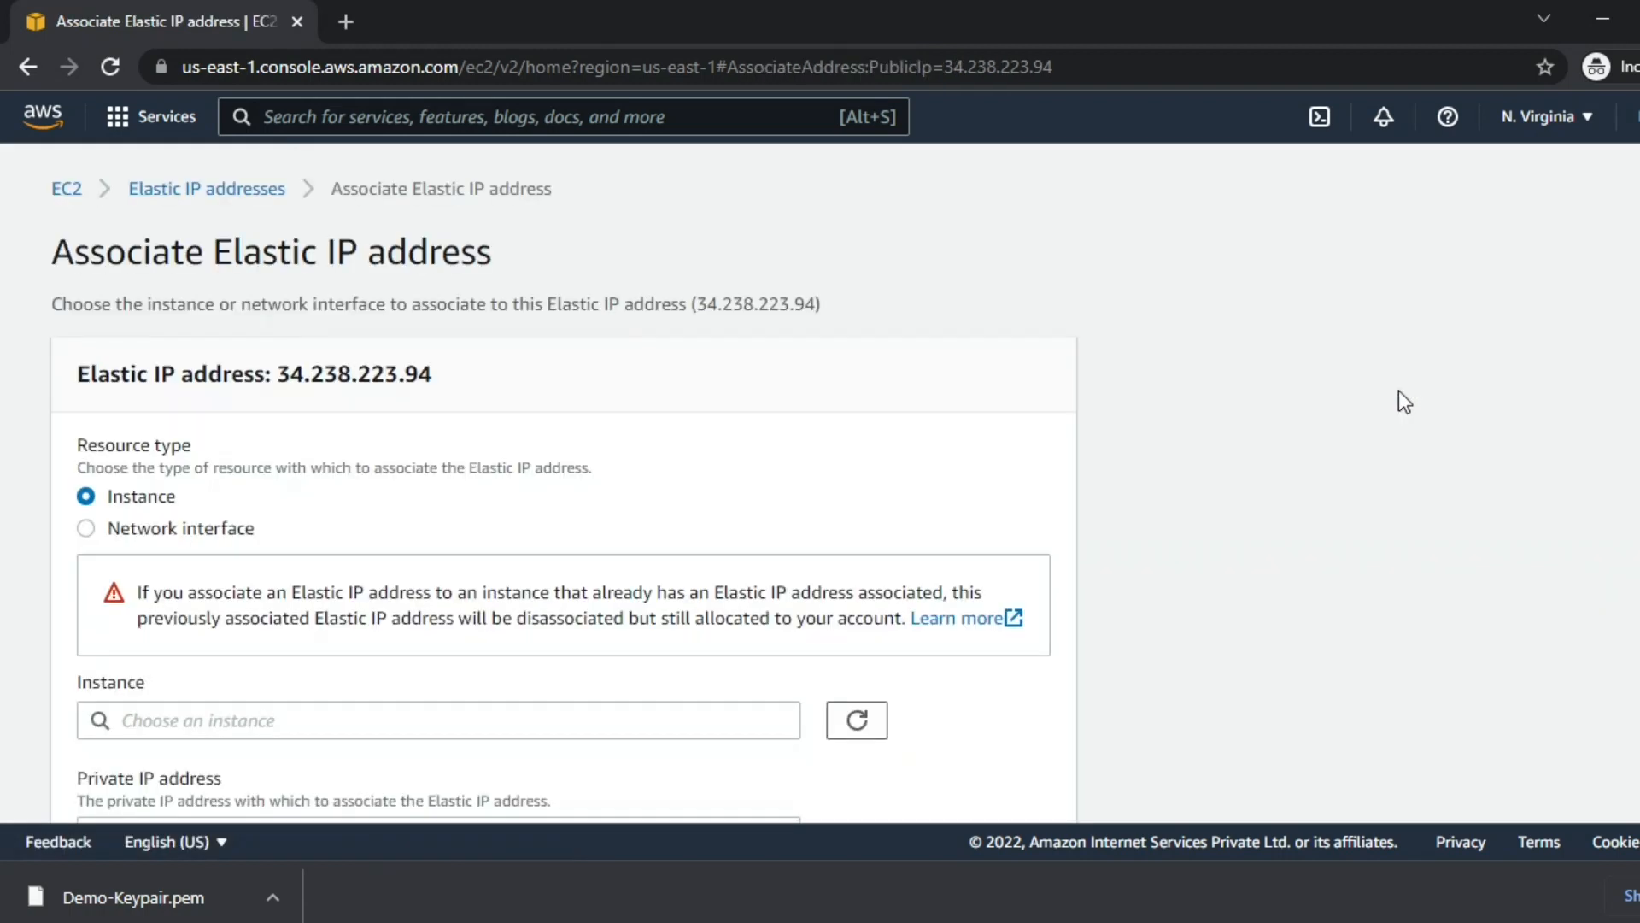
scroll(626, 320, "down", 1)
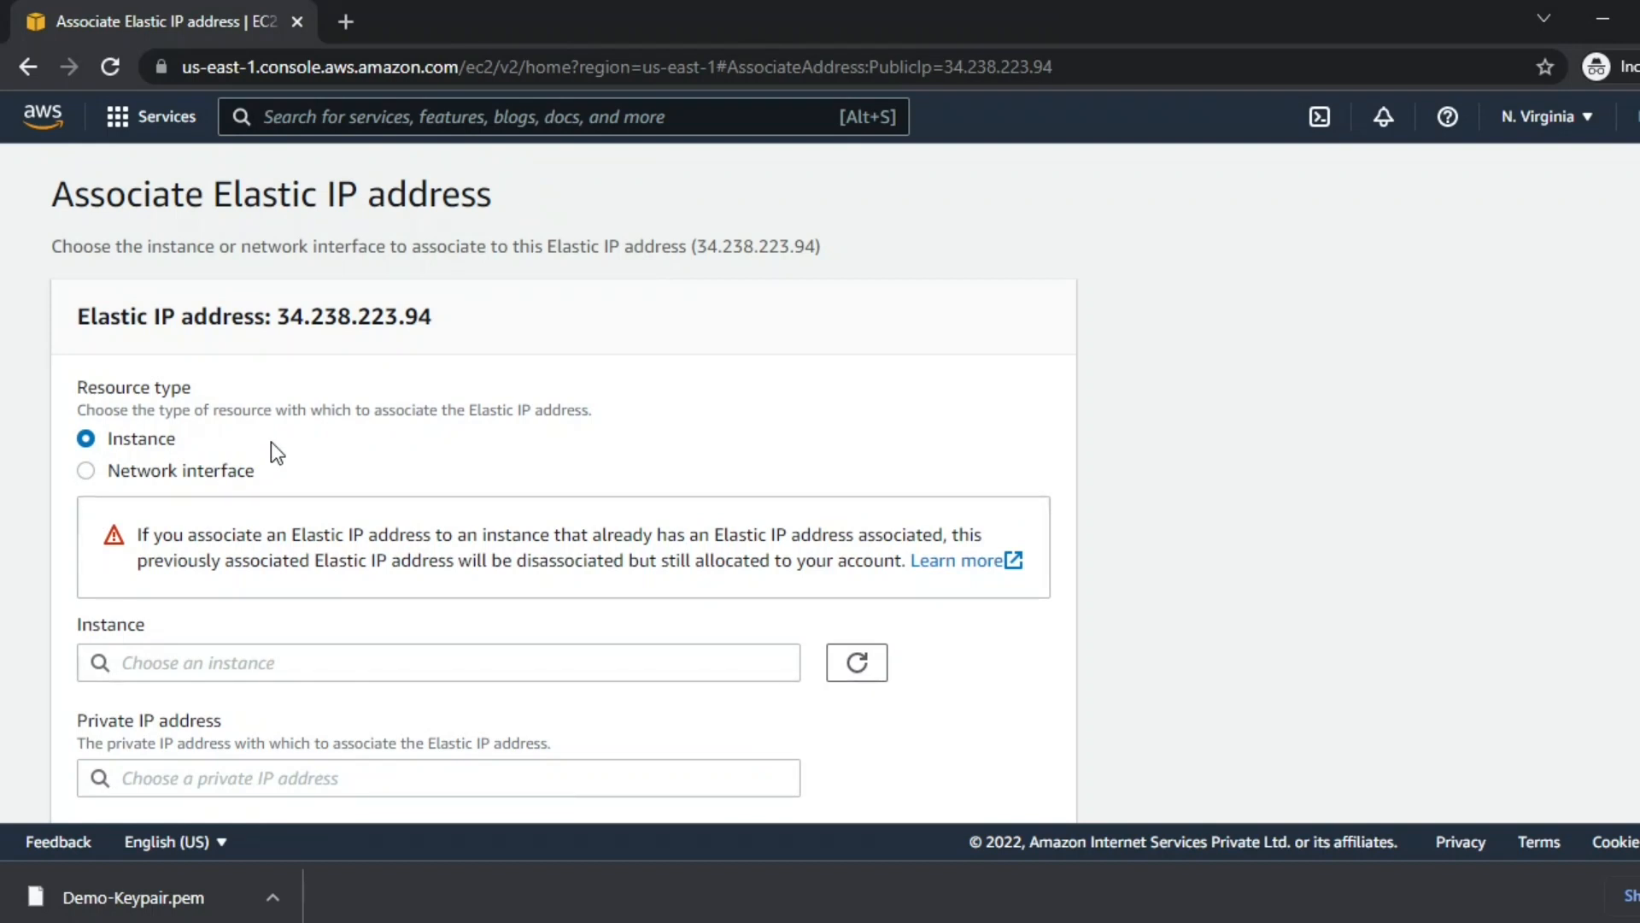
left_click(217, 665)
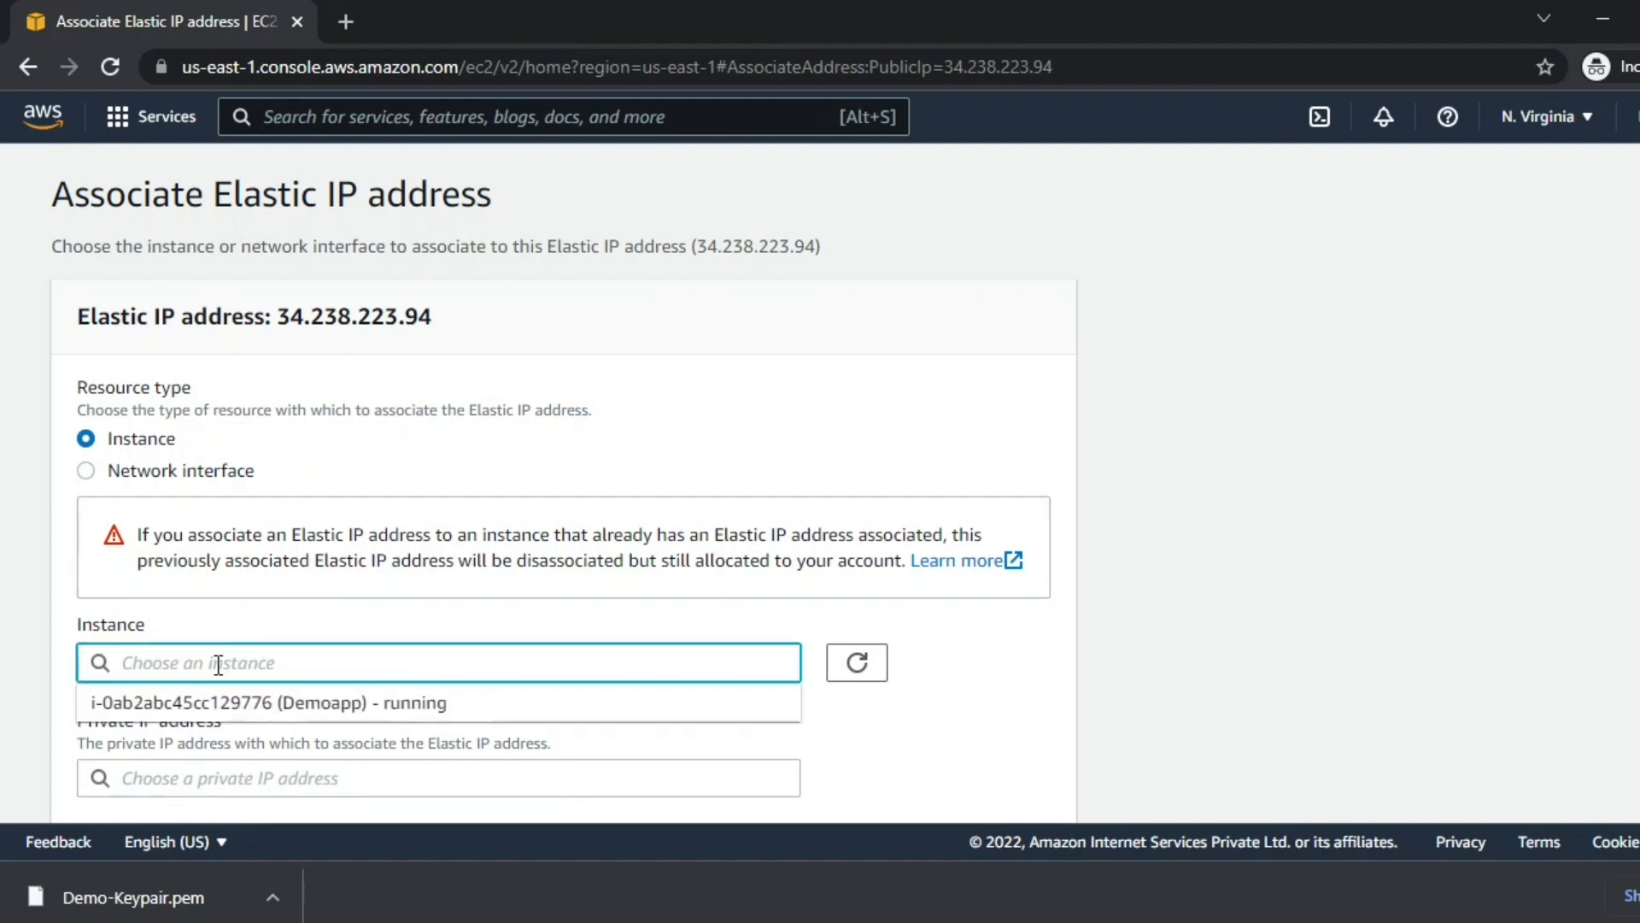
left_click(261, 702)
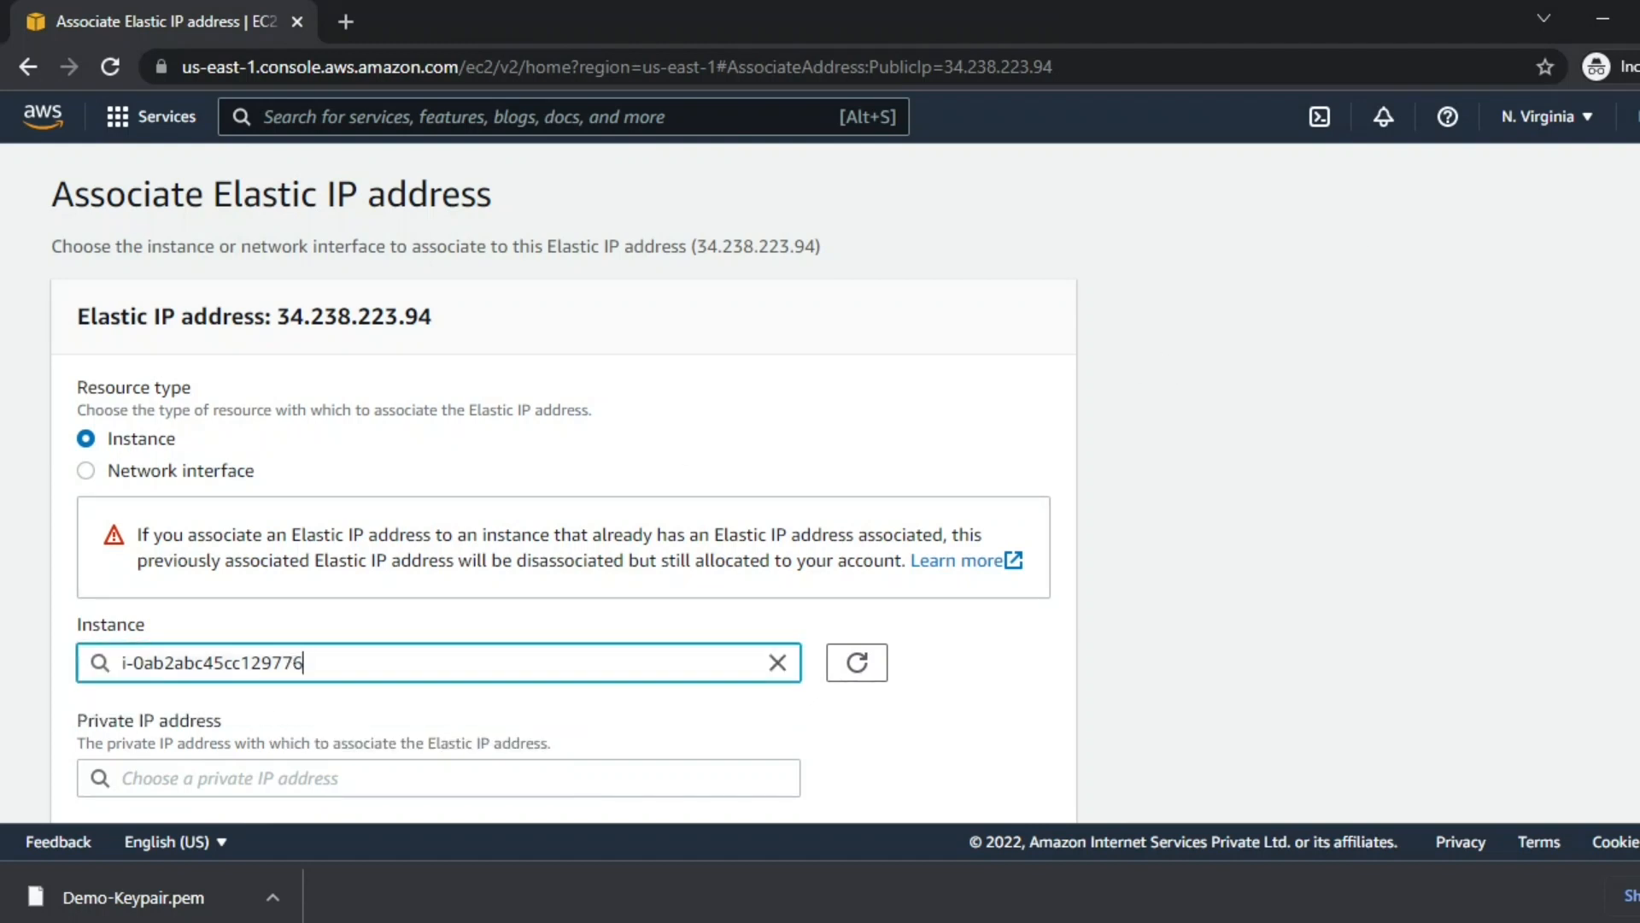
scroll(563, 483, "down", 2)
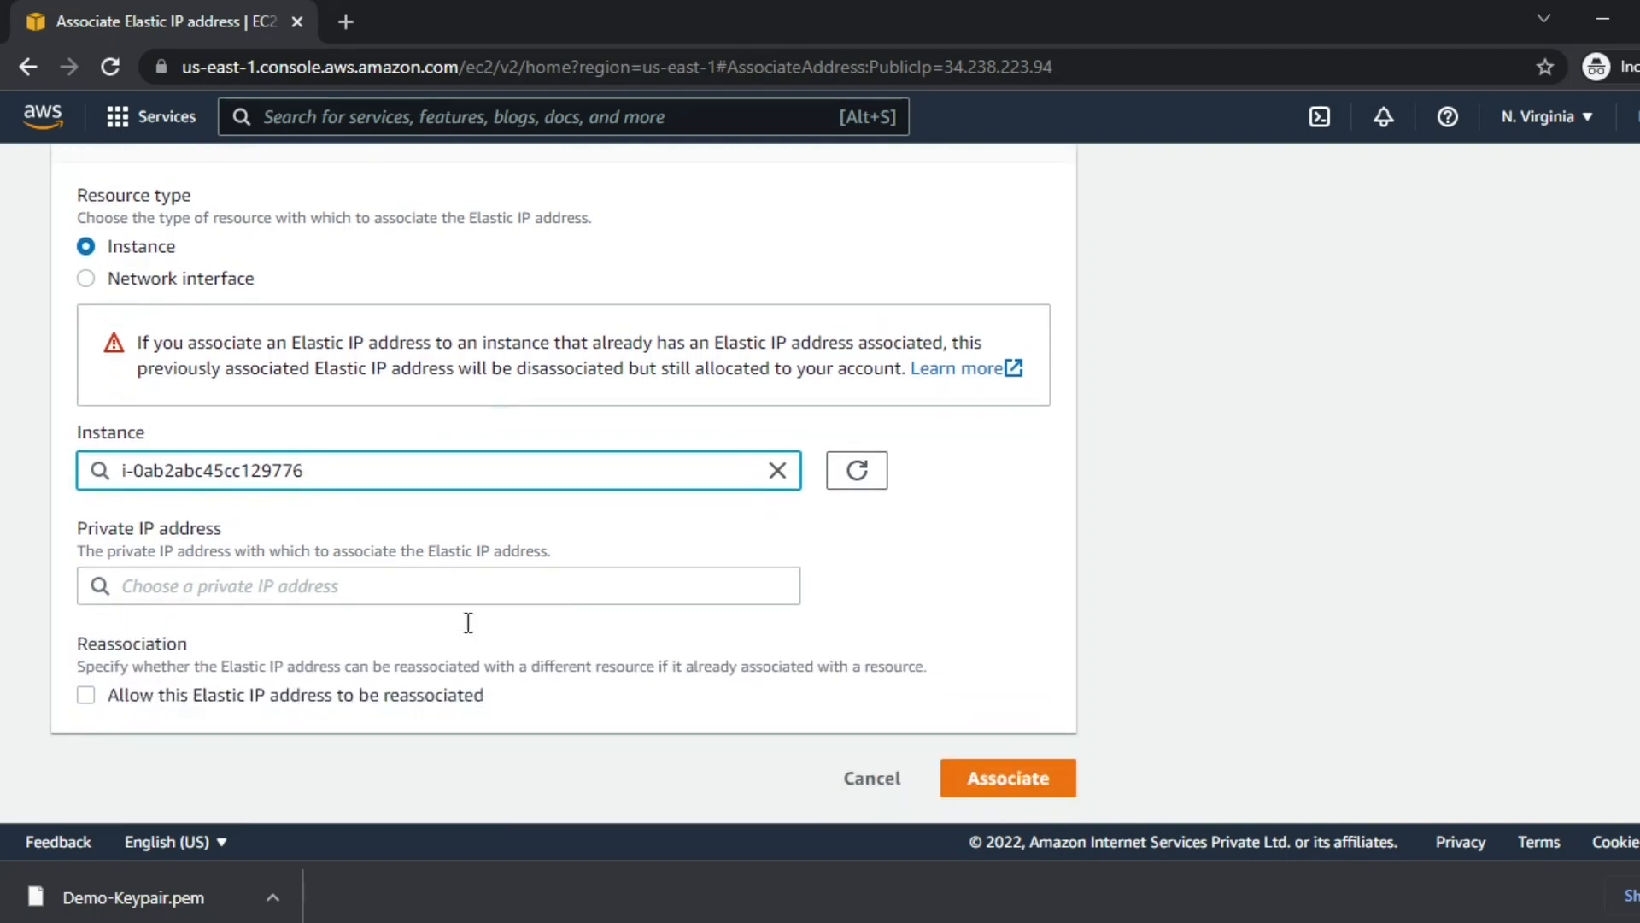
left_click(1006, 782)
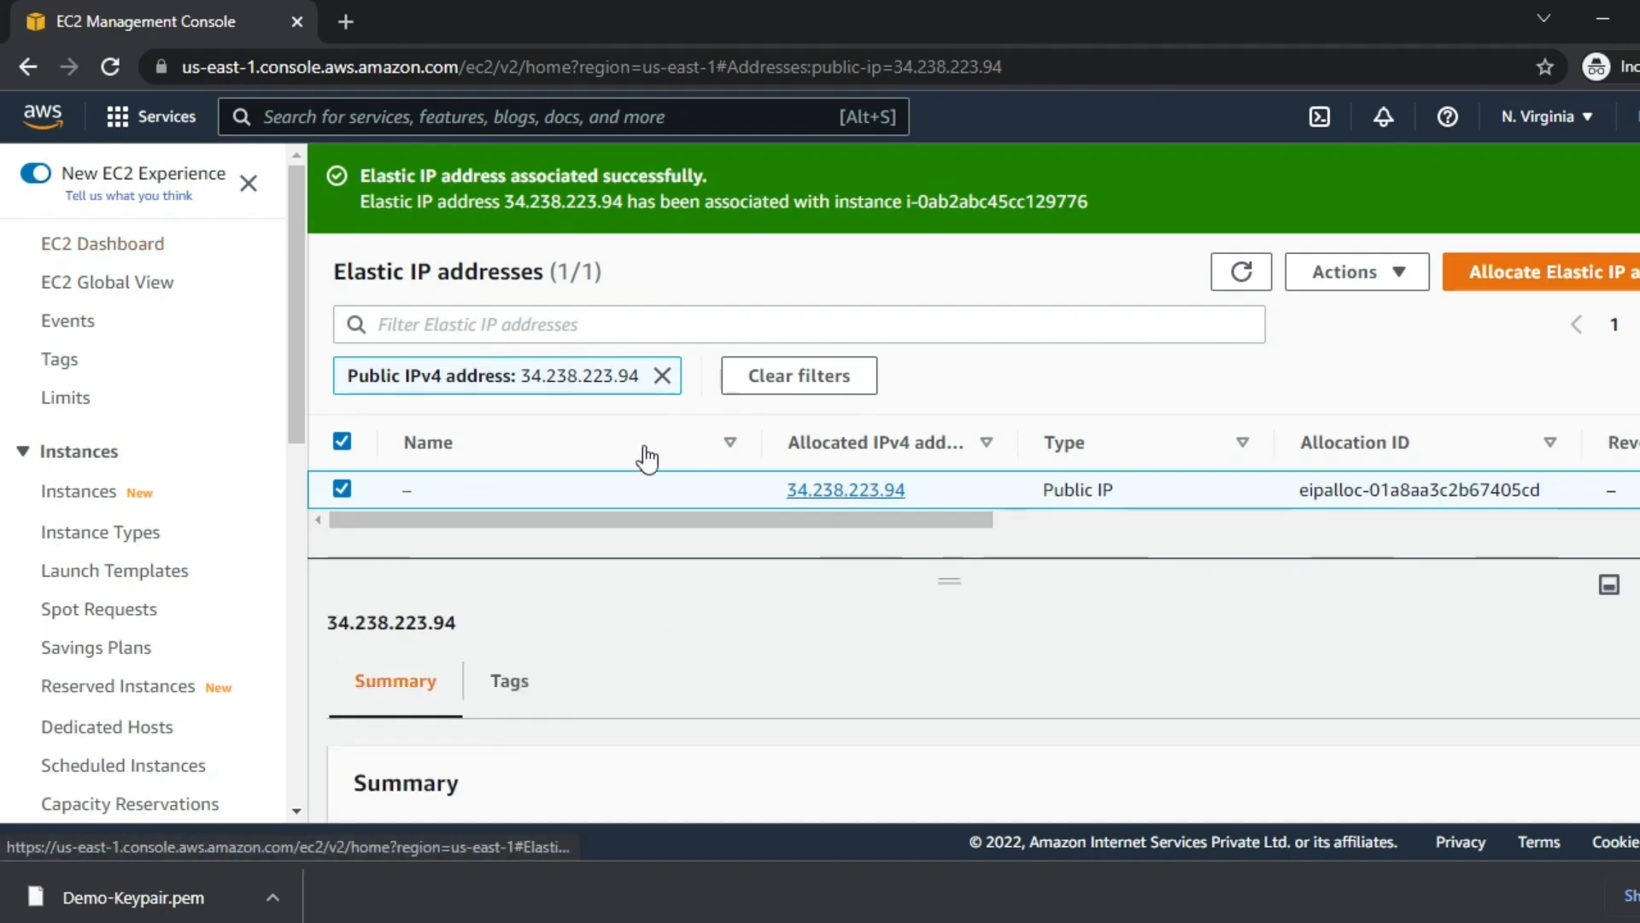
- List the running instances from the EC2 dashboard and check the public IPv4 address of Demoapp
left_click(125, 252)
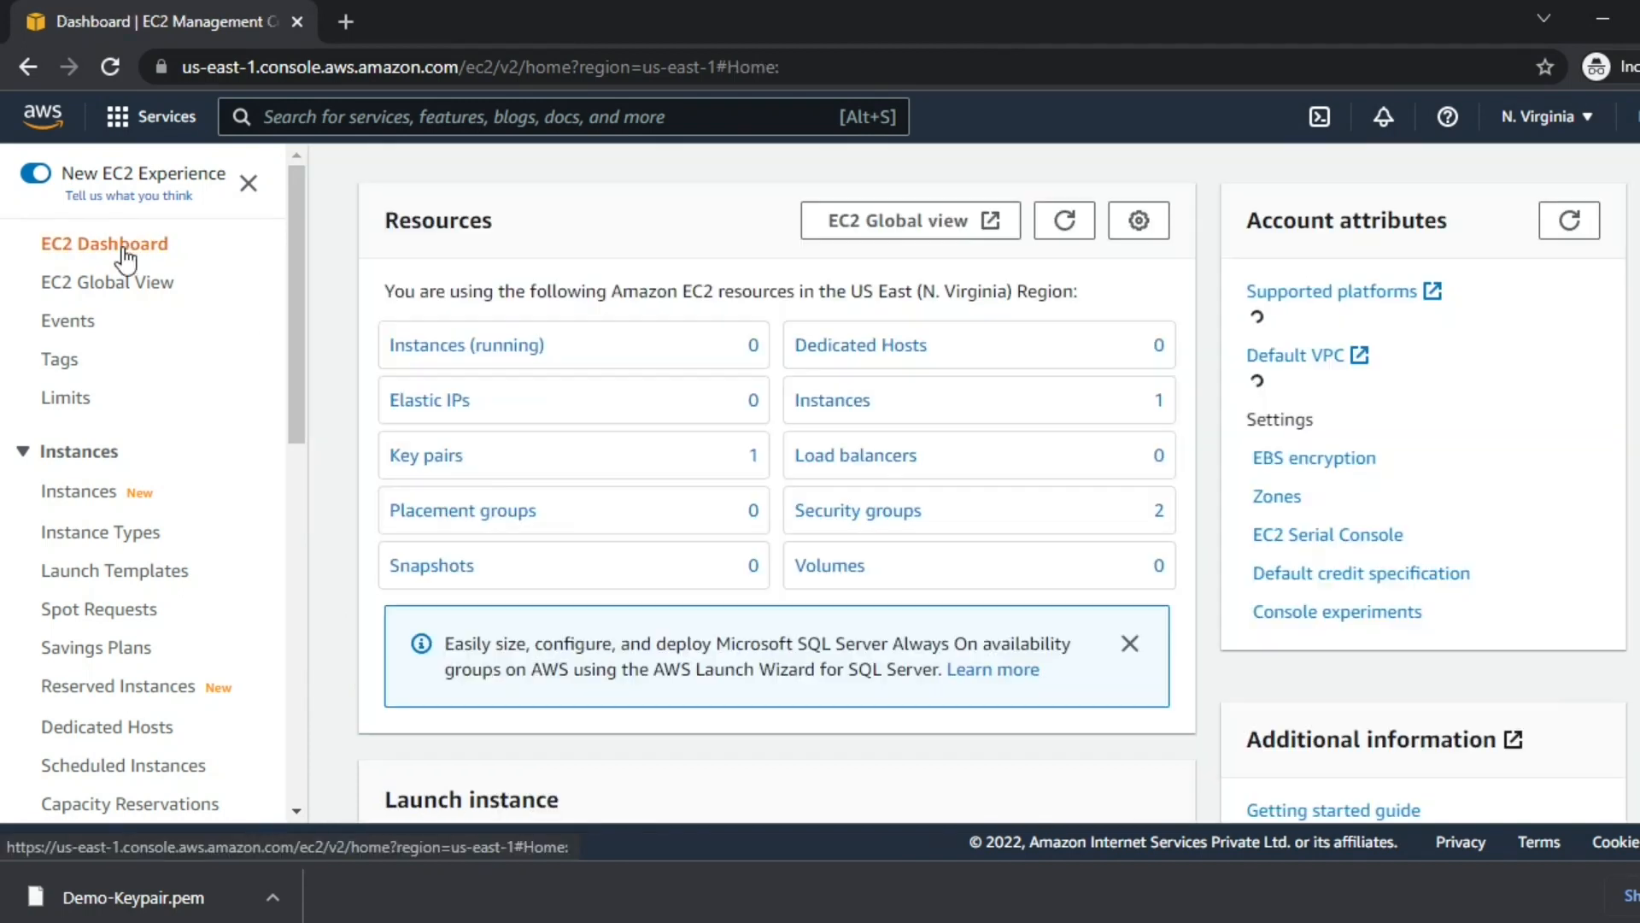
left_click(526, 365)
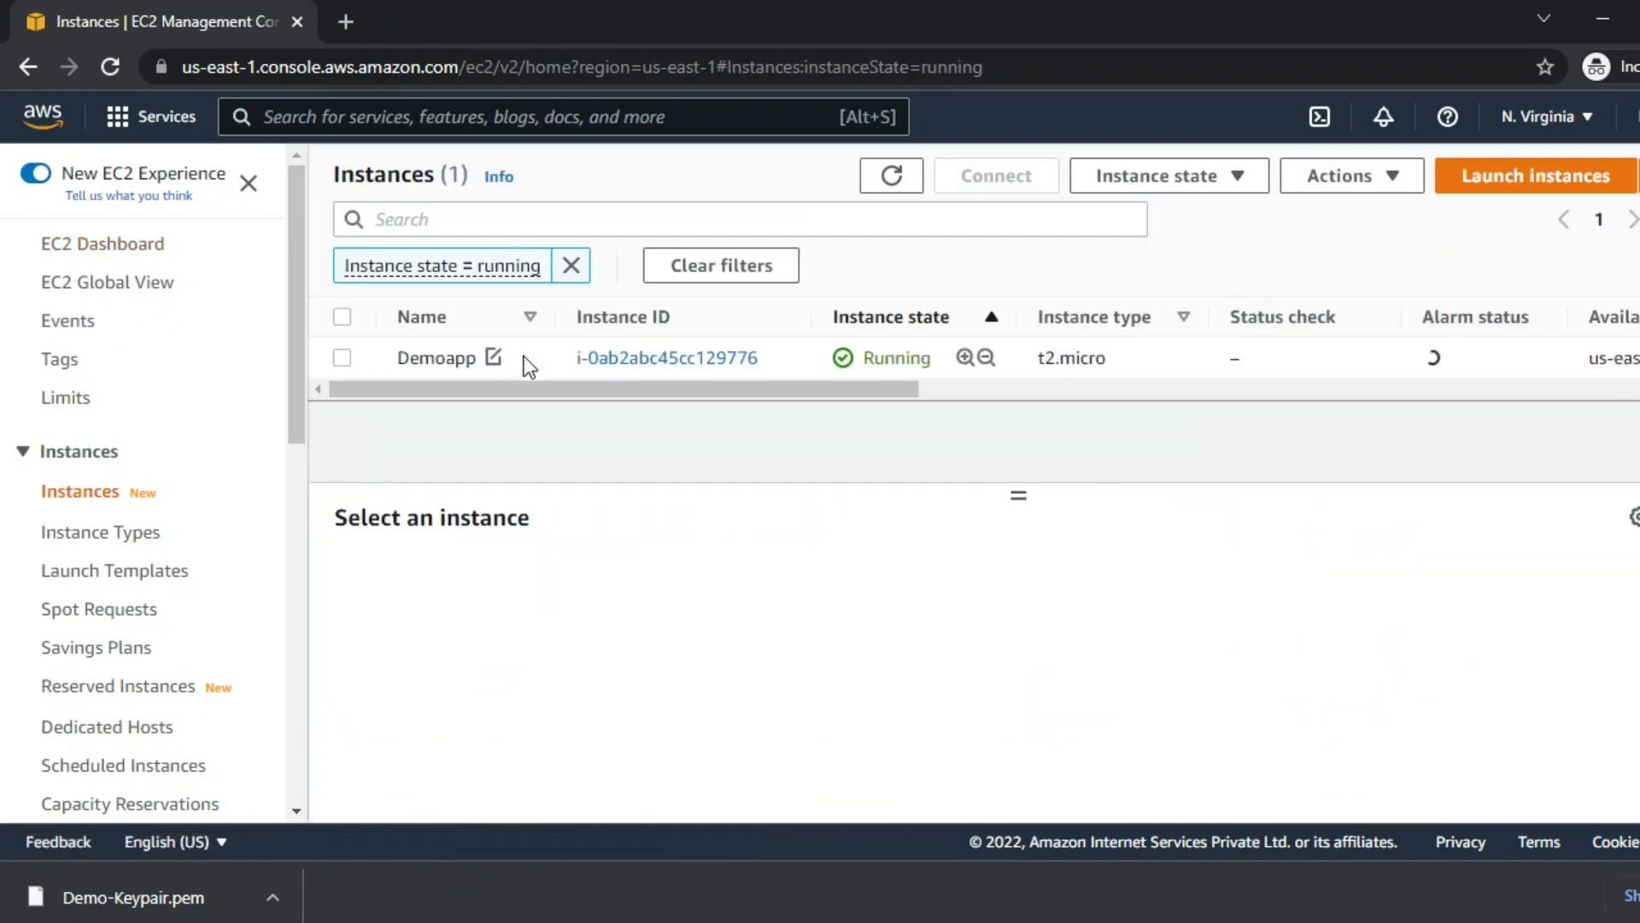
left_click(342, 363)
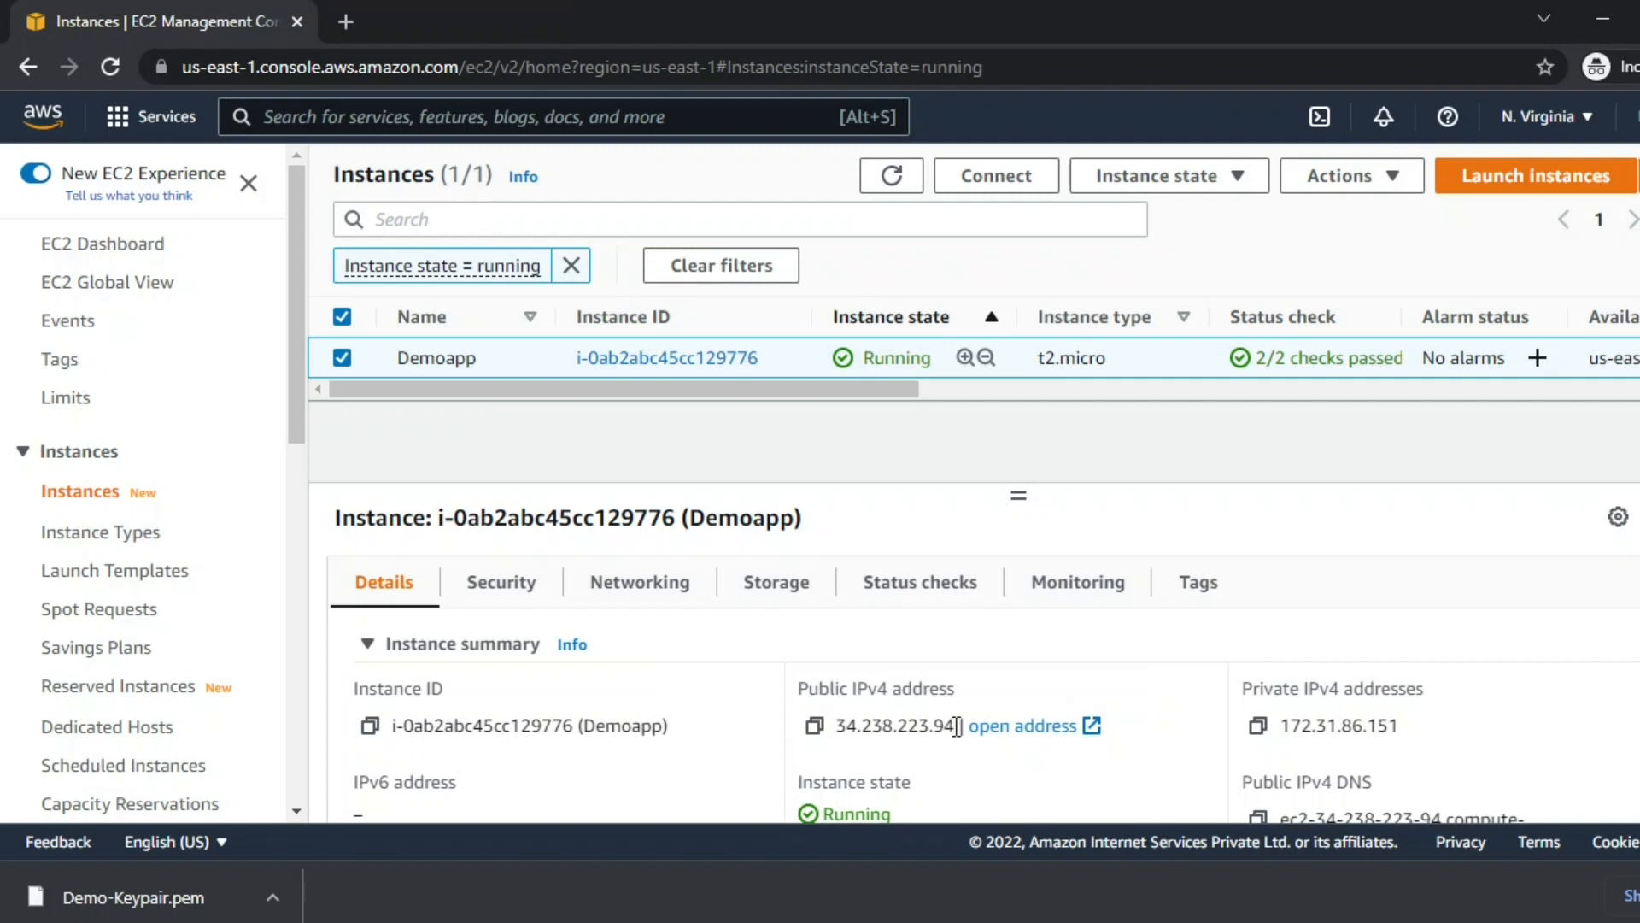
left_click_drag(957, 725, 842, 727)
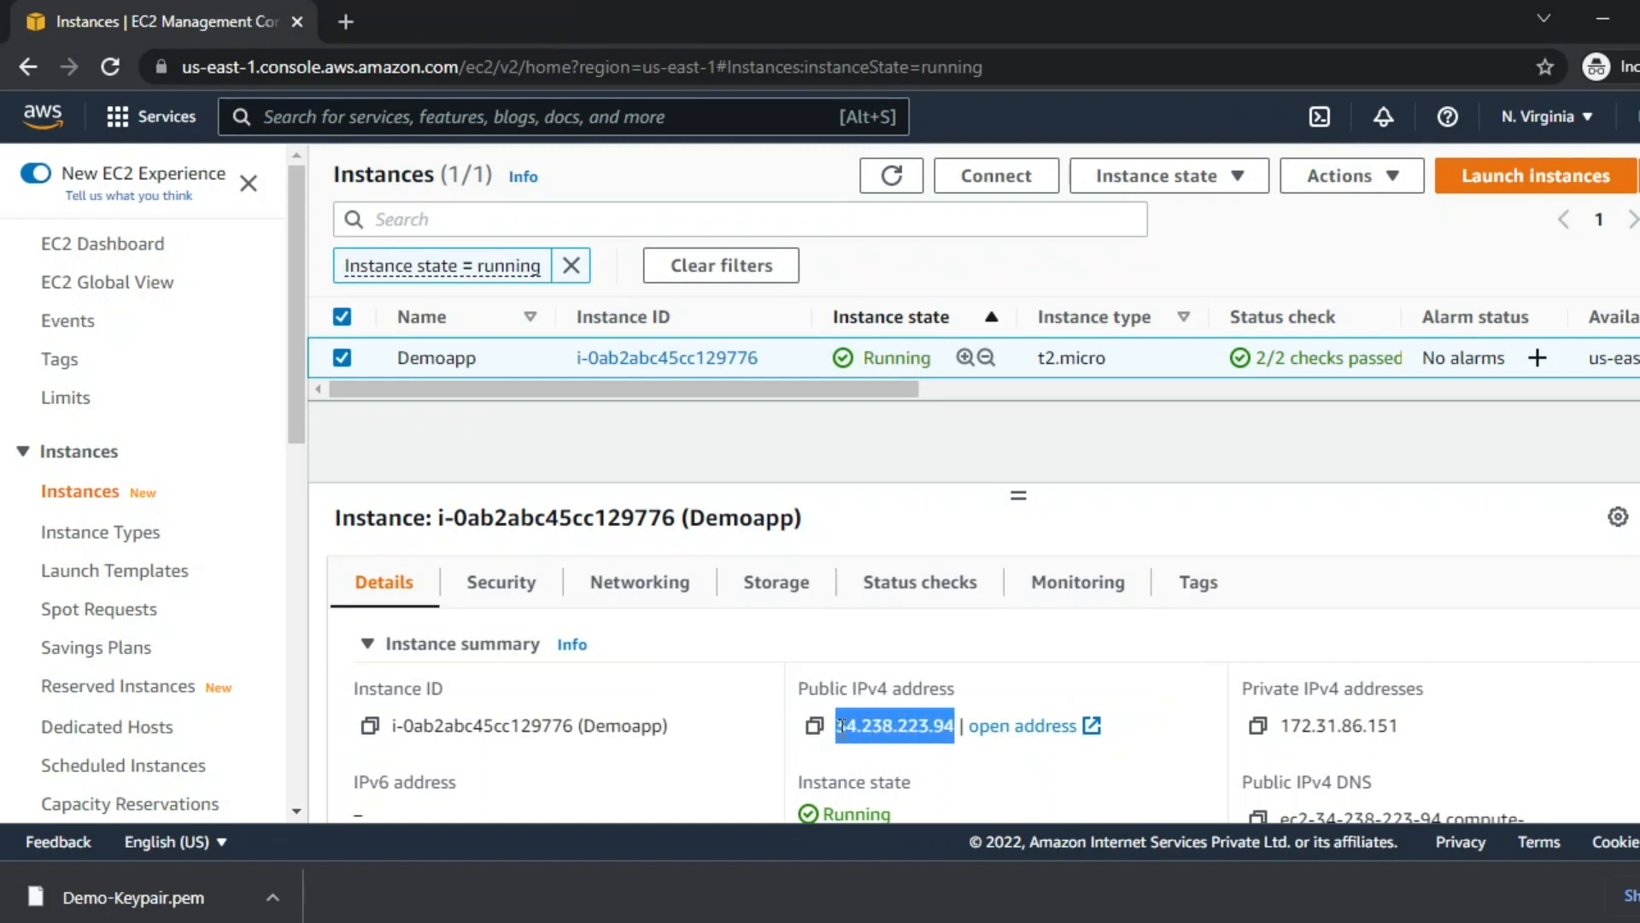
left_click(923, 727)
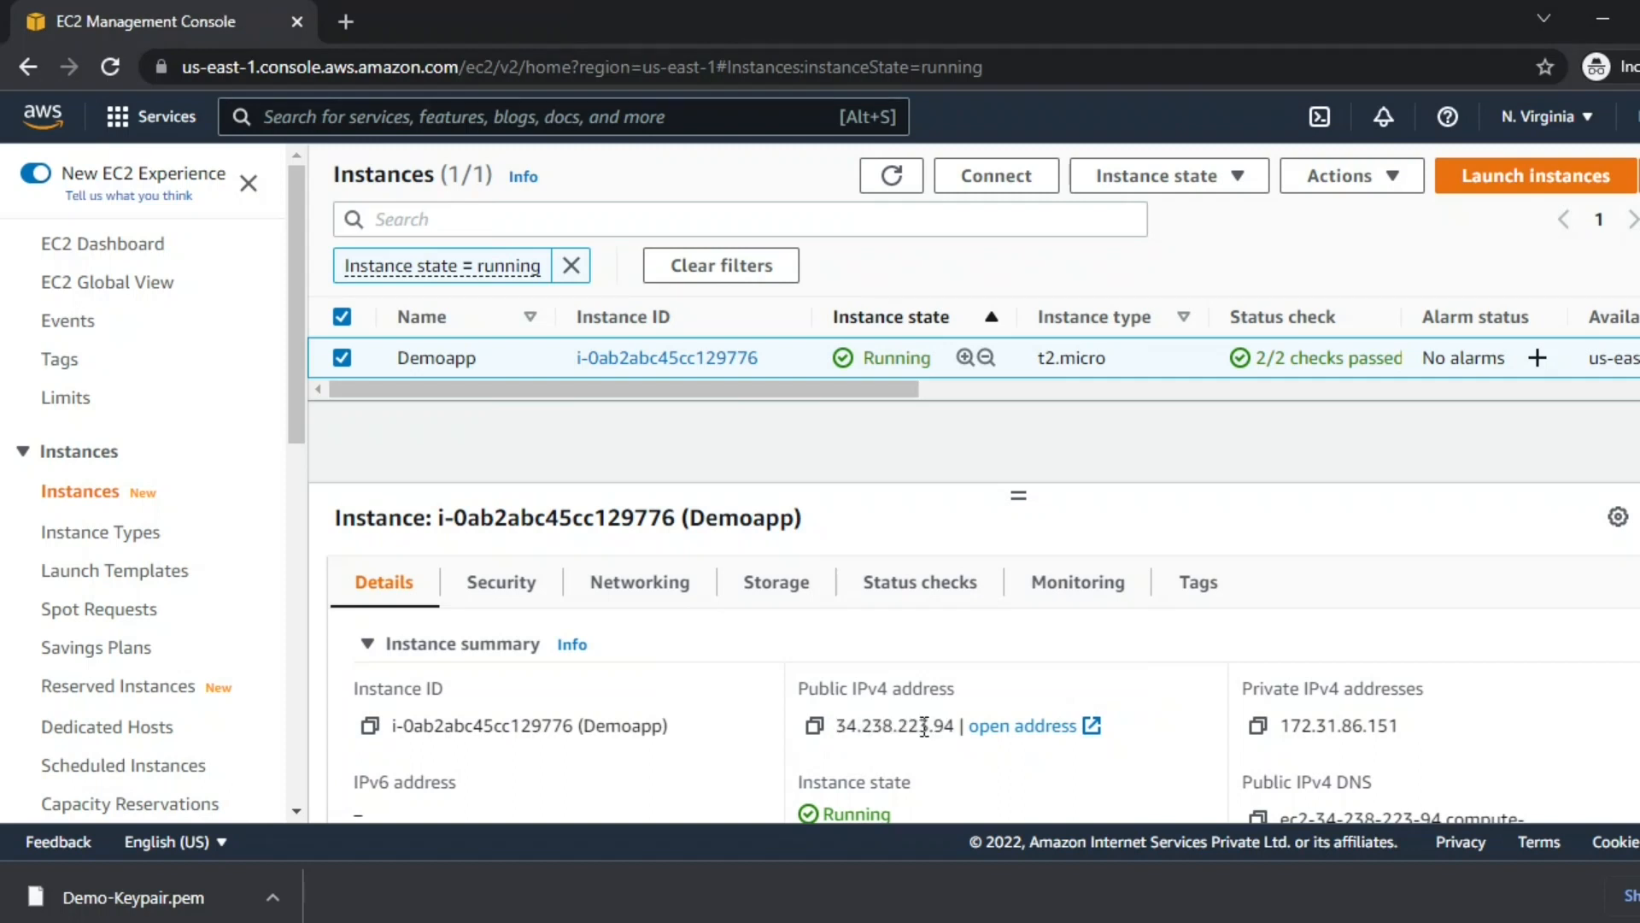
left_click(1348, 190)
left_click(1196, 180)
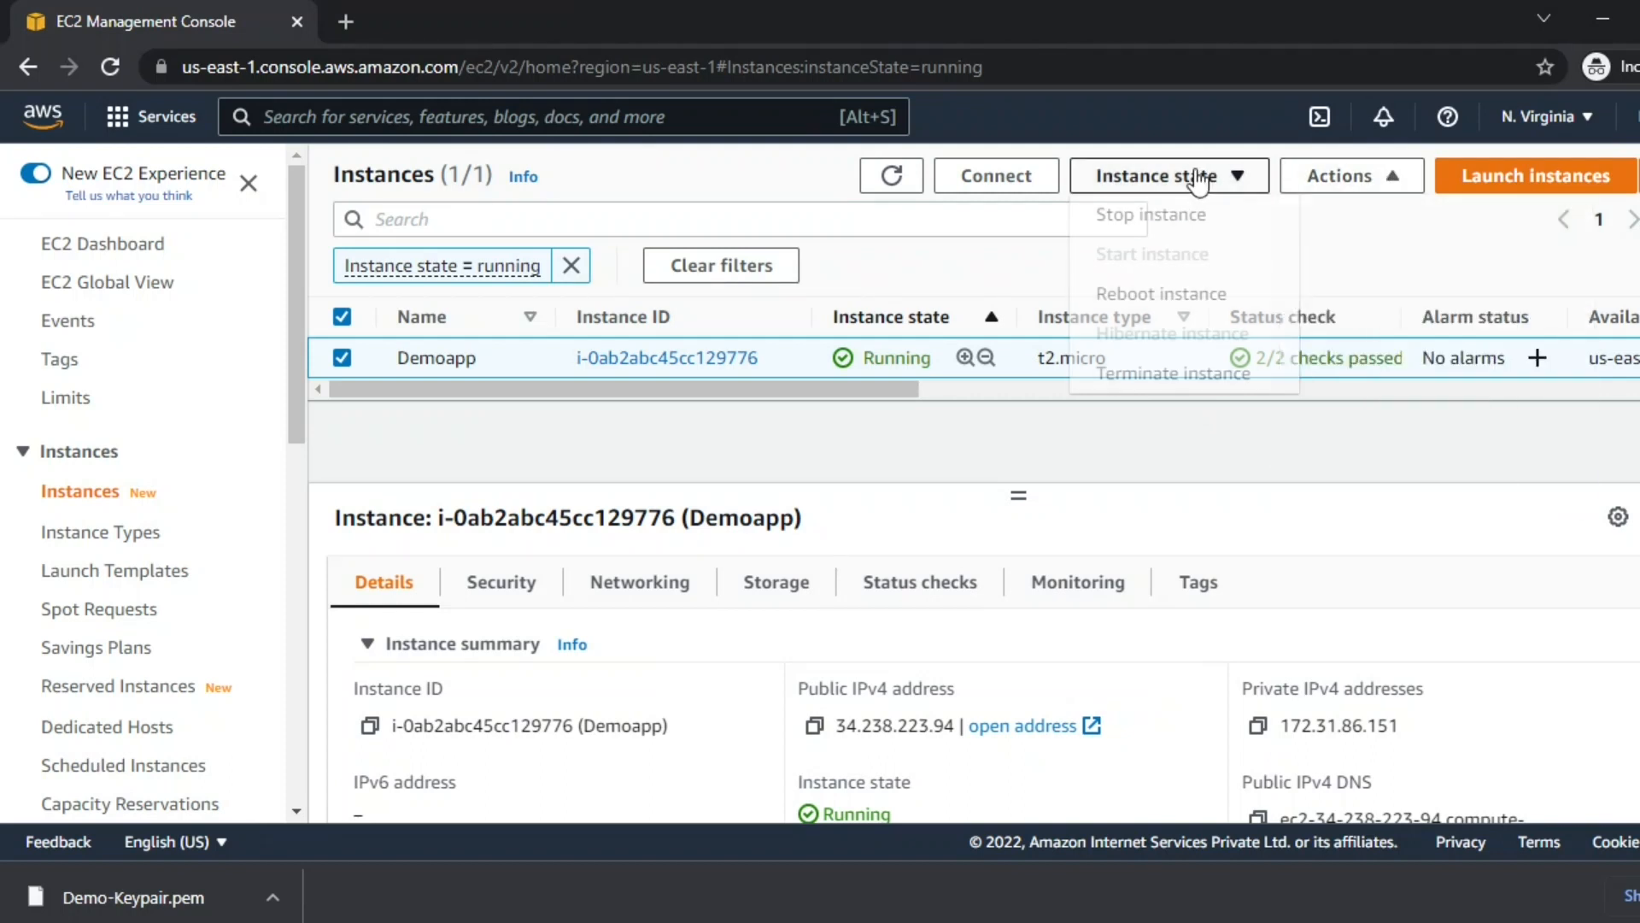
left_click(1172, 373)
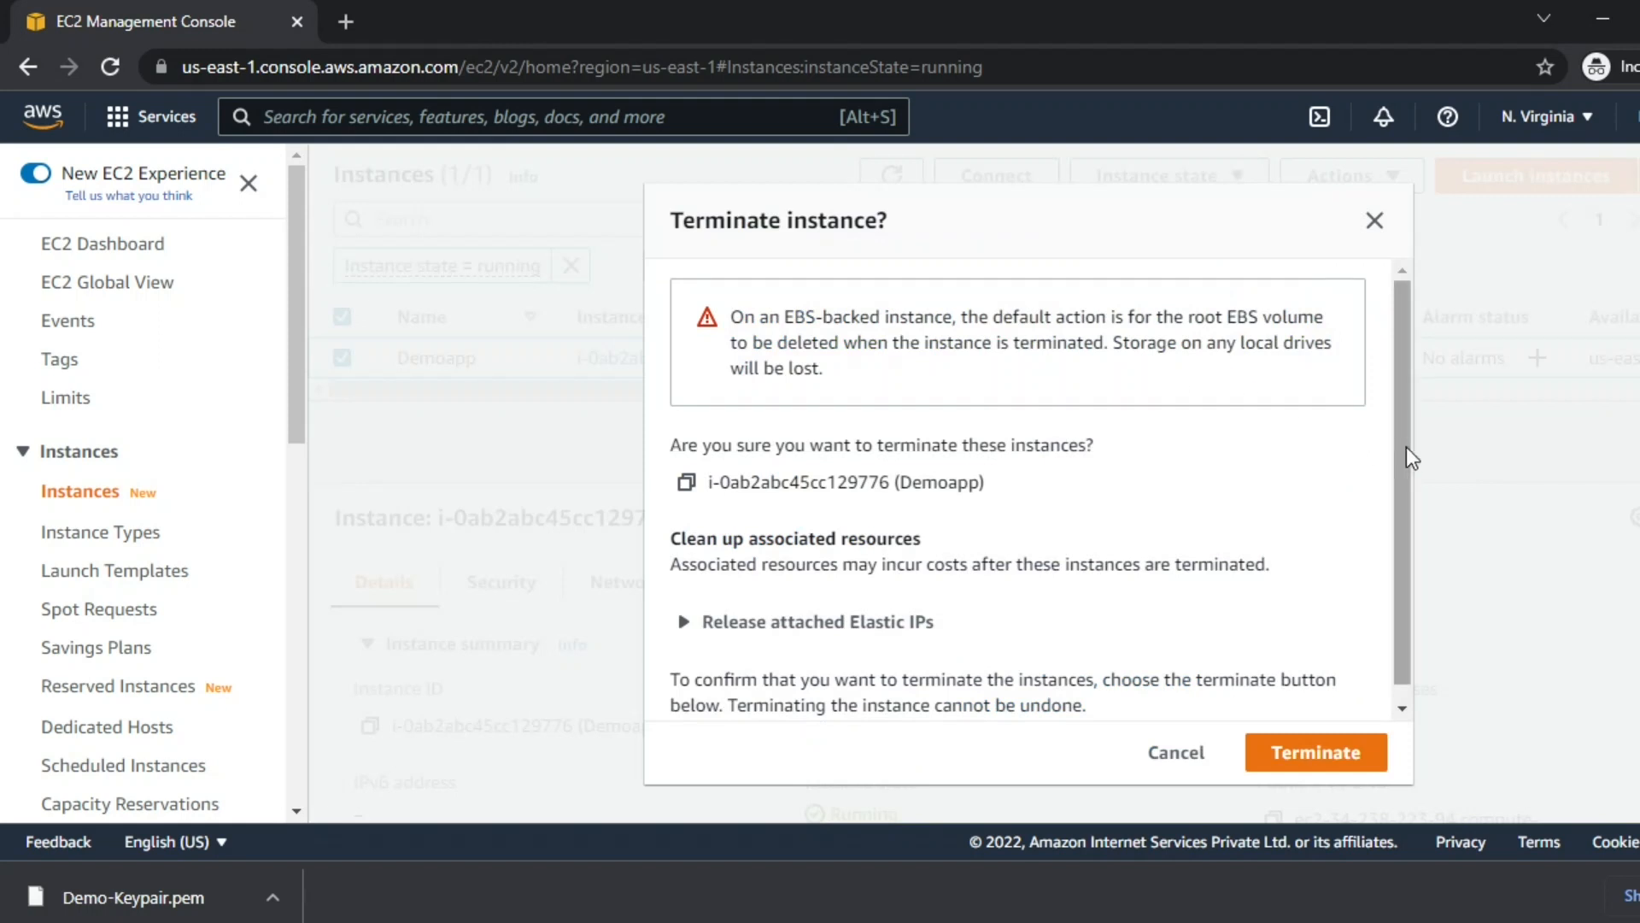
scroll(1403, 479, "down", 1)
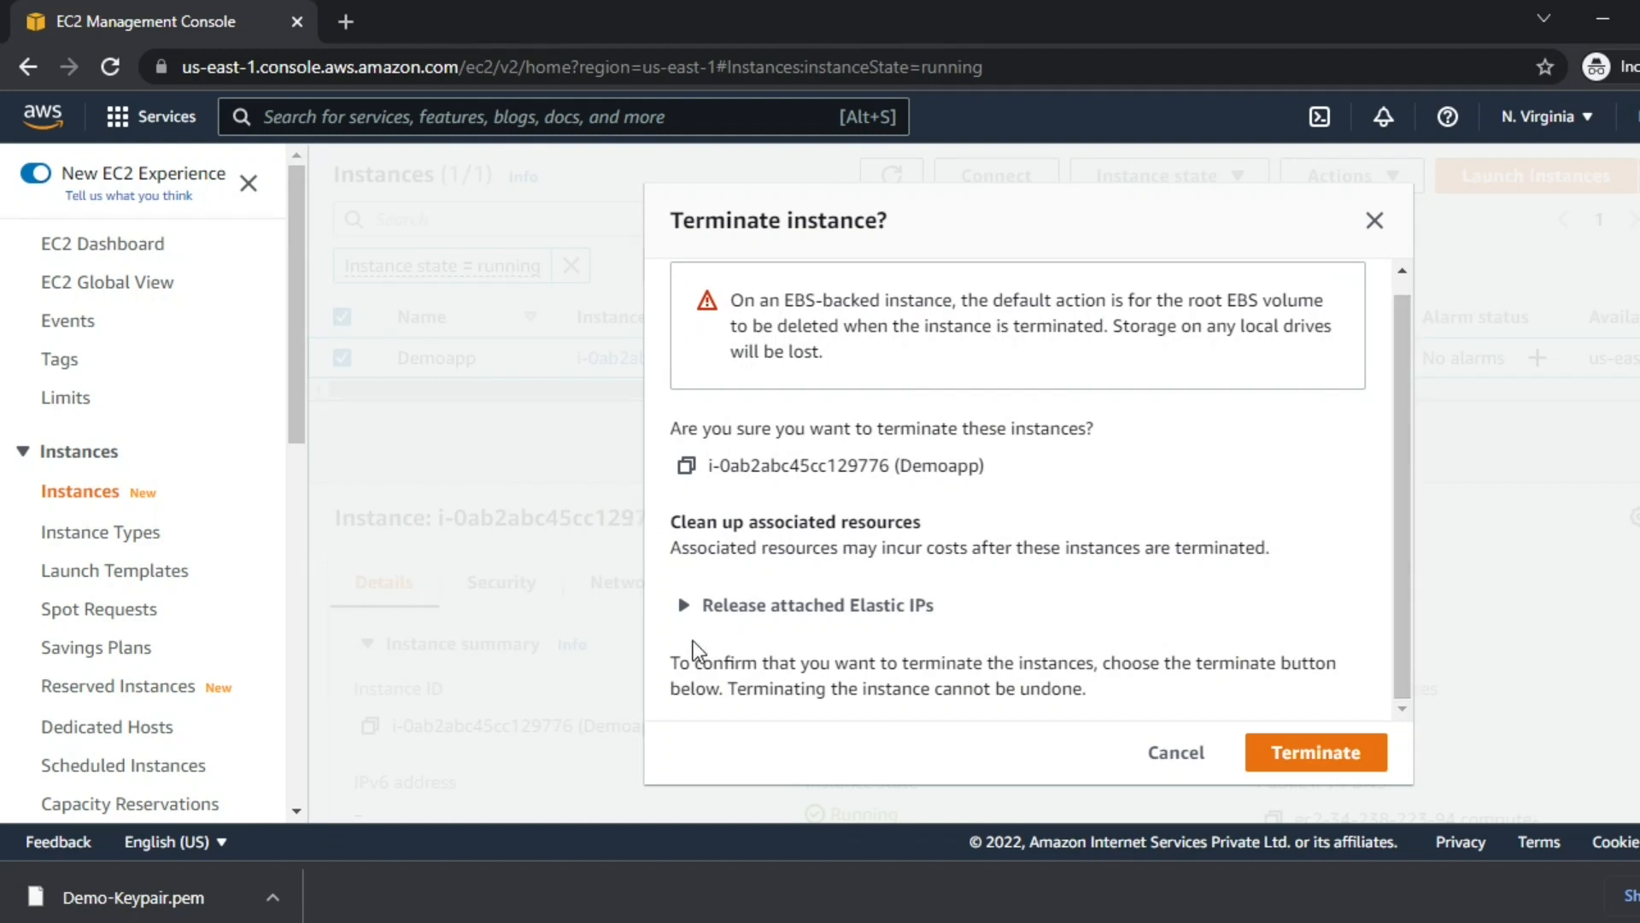
left_click(688, 609)
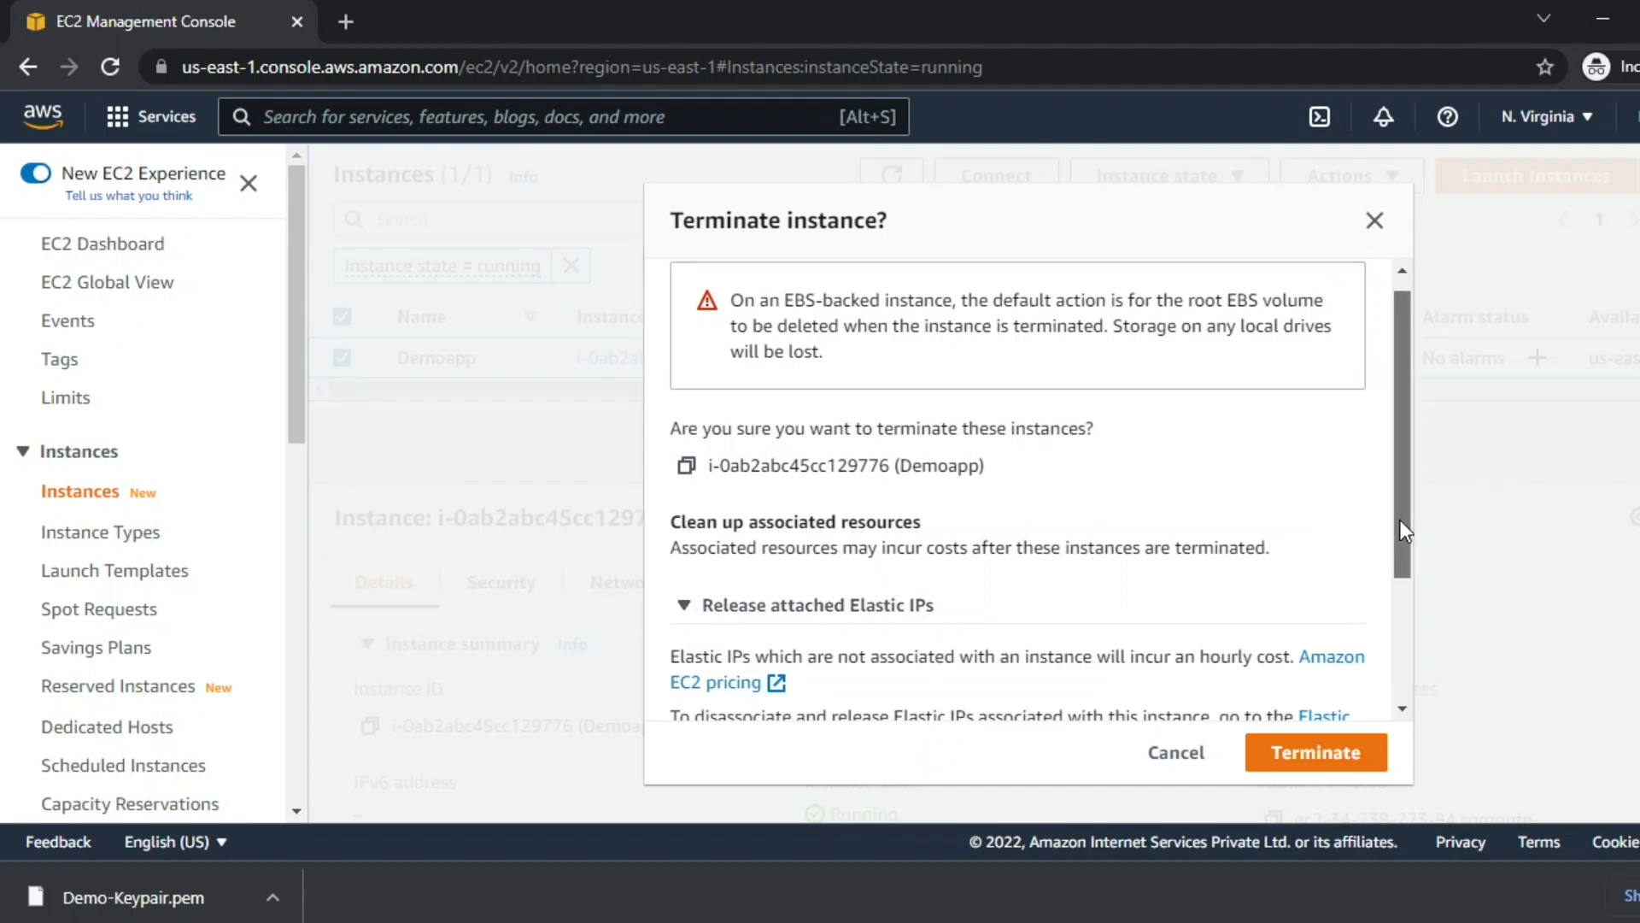
left_click_drag(1400, 522, 1391, 674)
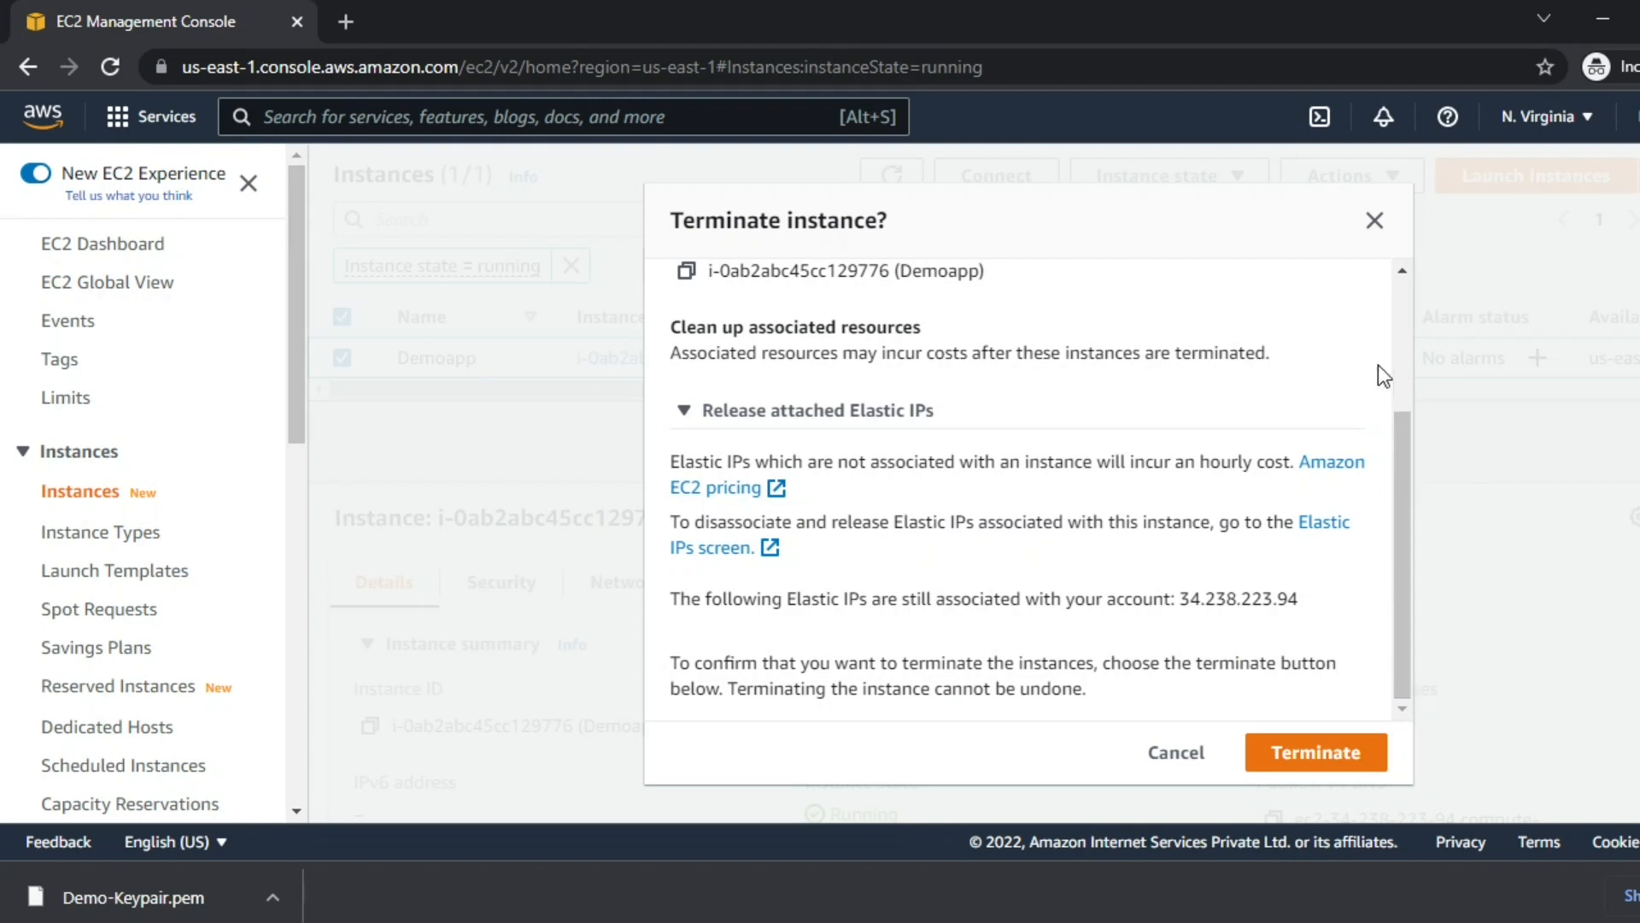
left_click(1177, 756)
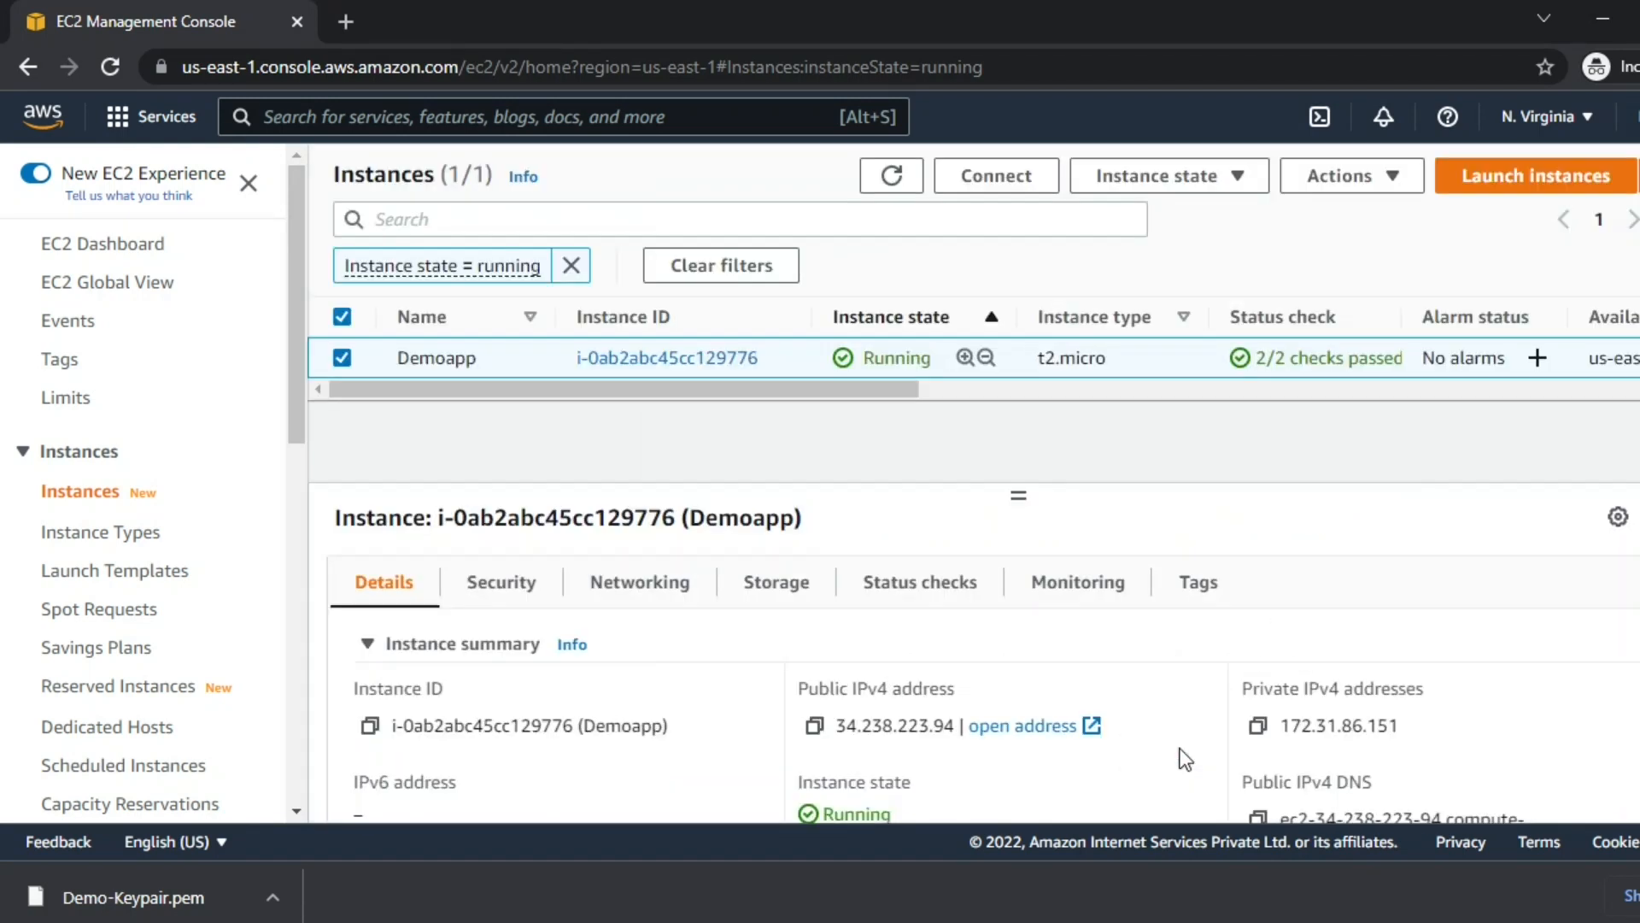
- Disassociate the Elastic IP address 34.238.223.94 from the Demoapp instance
left_click_drag(296, 378, 297, 623)
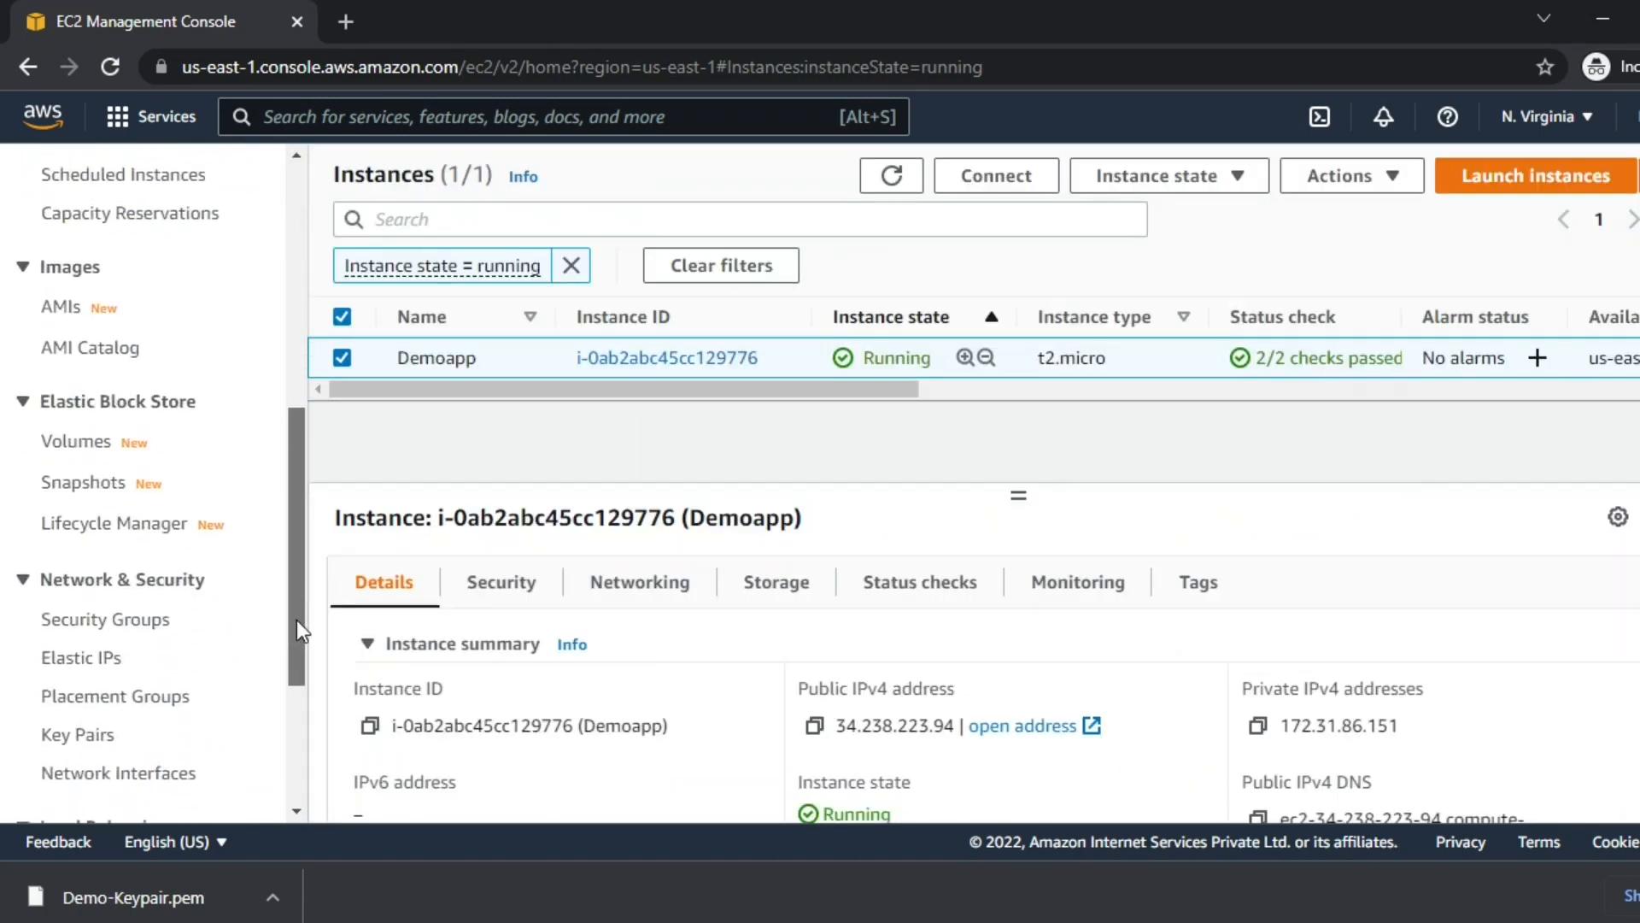
left_click(108, 670)
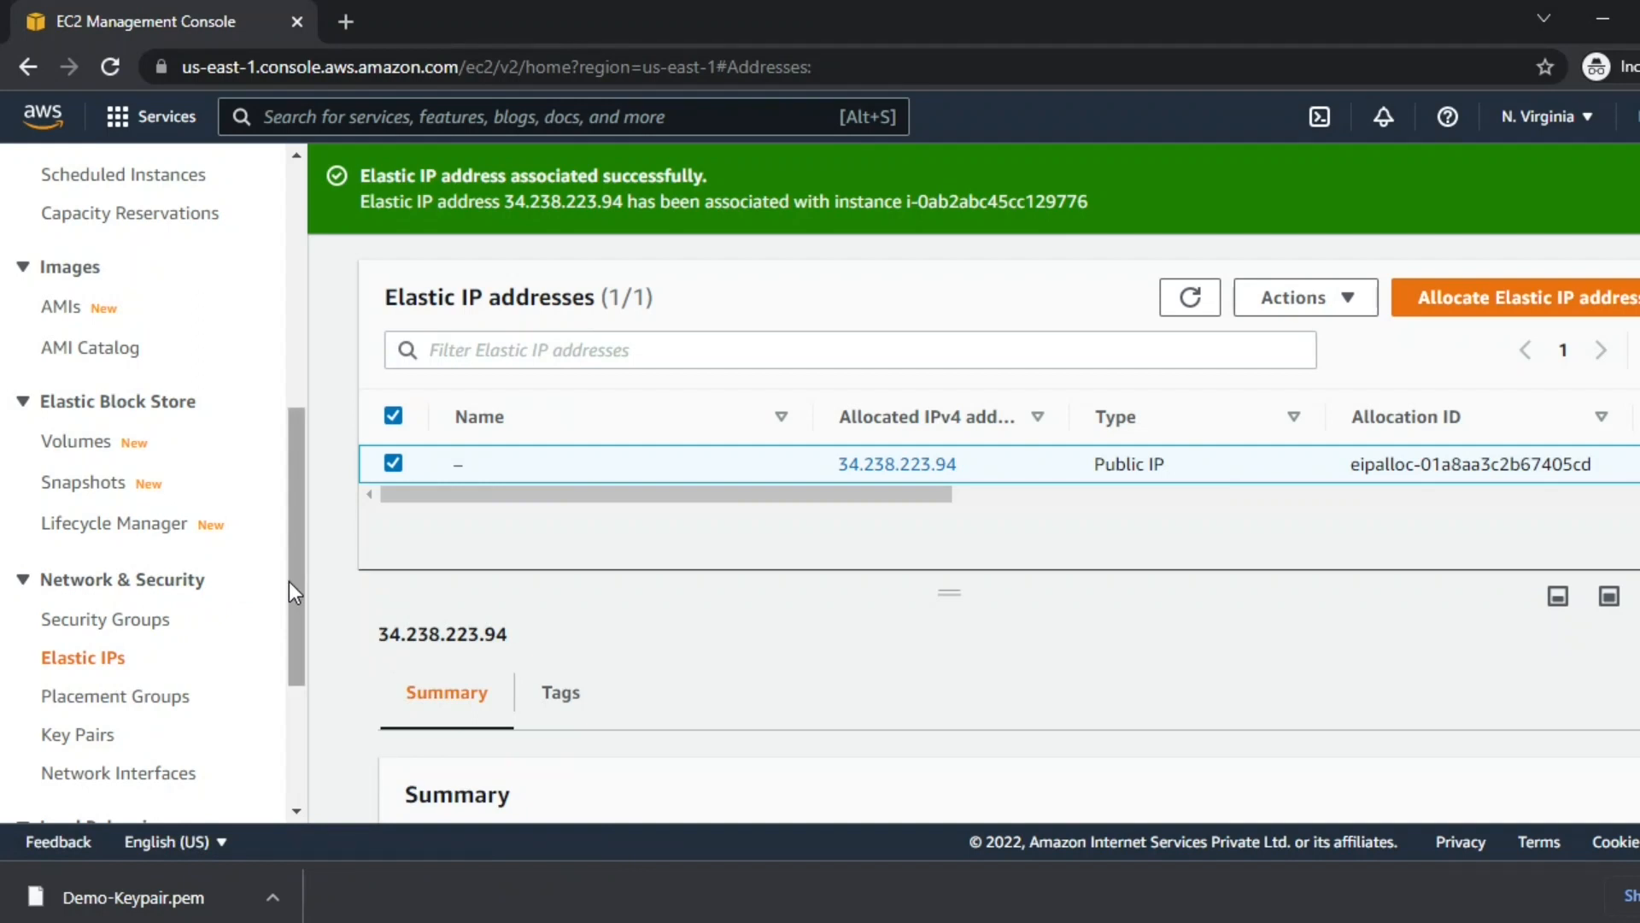
left_click_drag(288, 581, 294, 608)
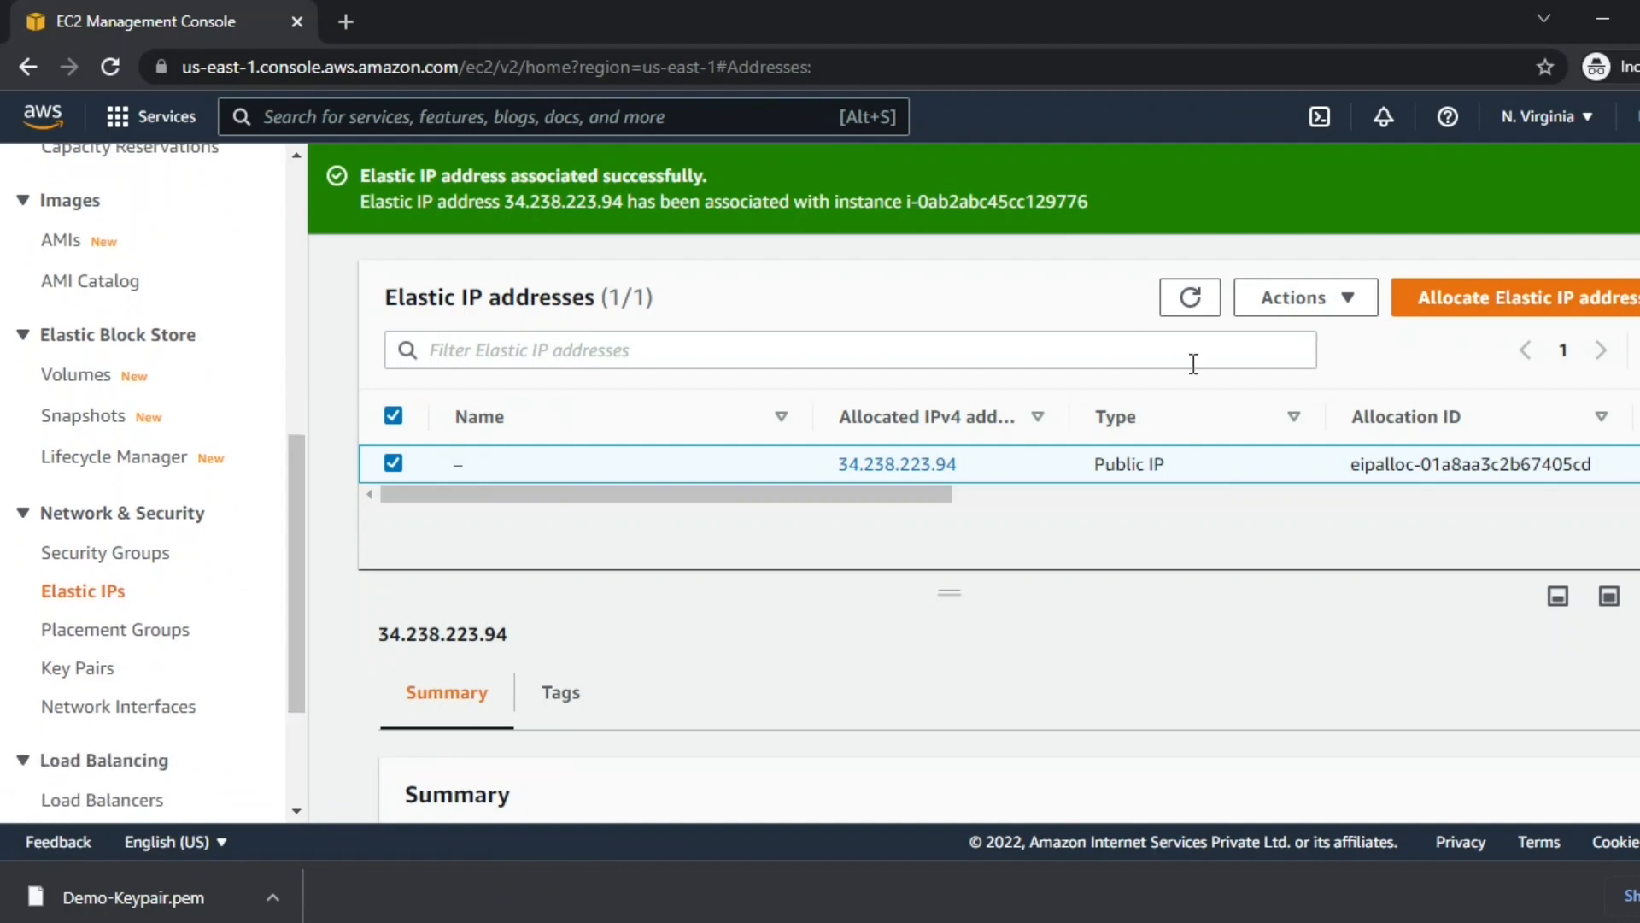
left_click(1296, 303)
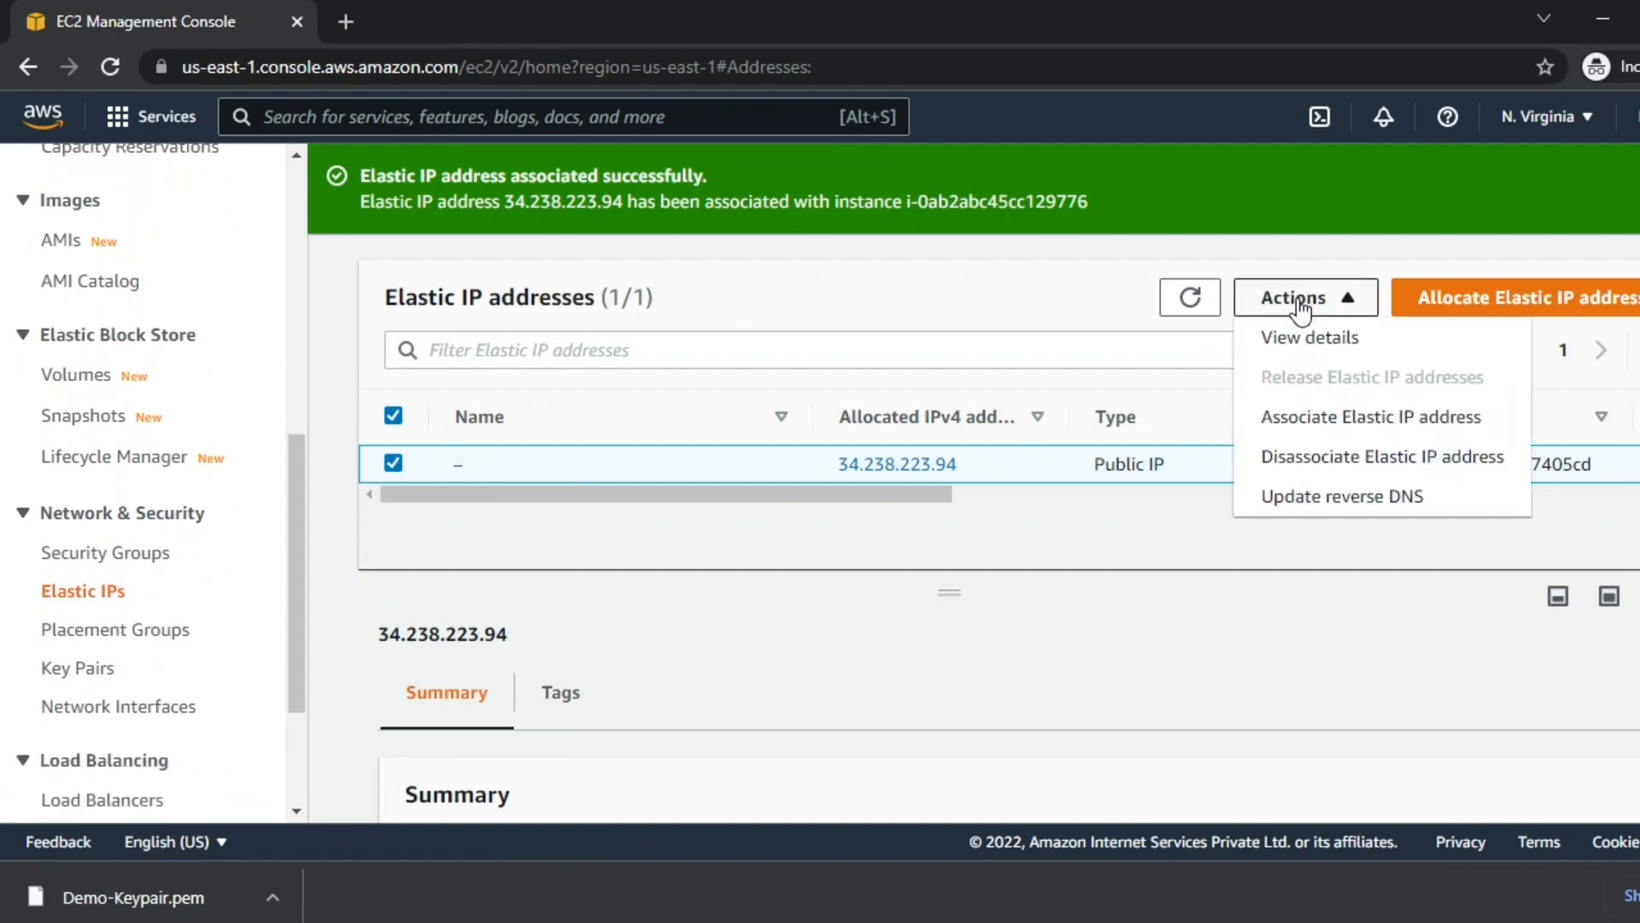
left_click(1343, 458)
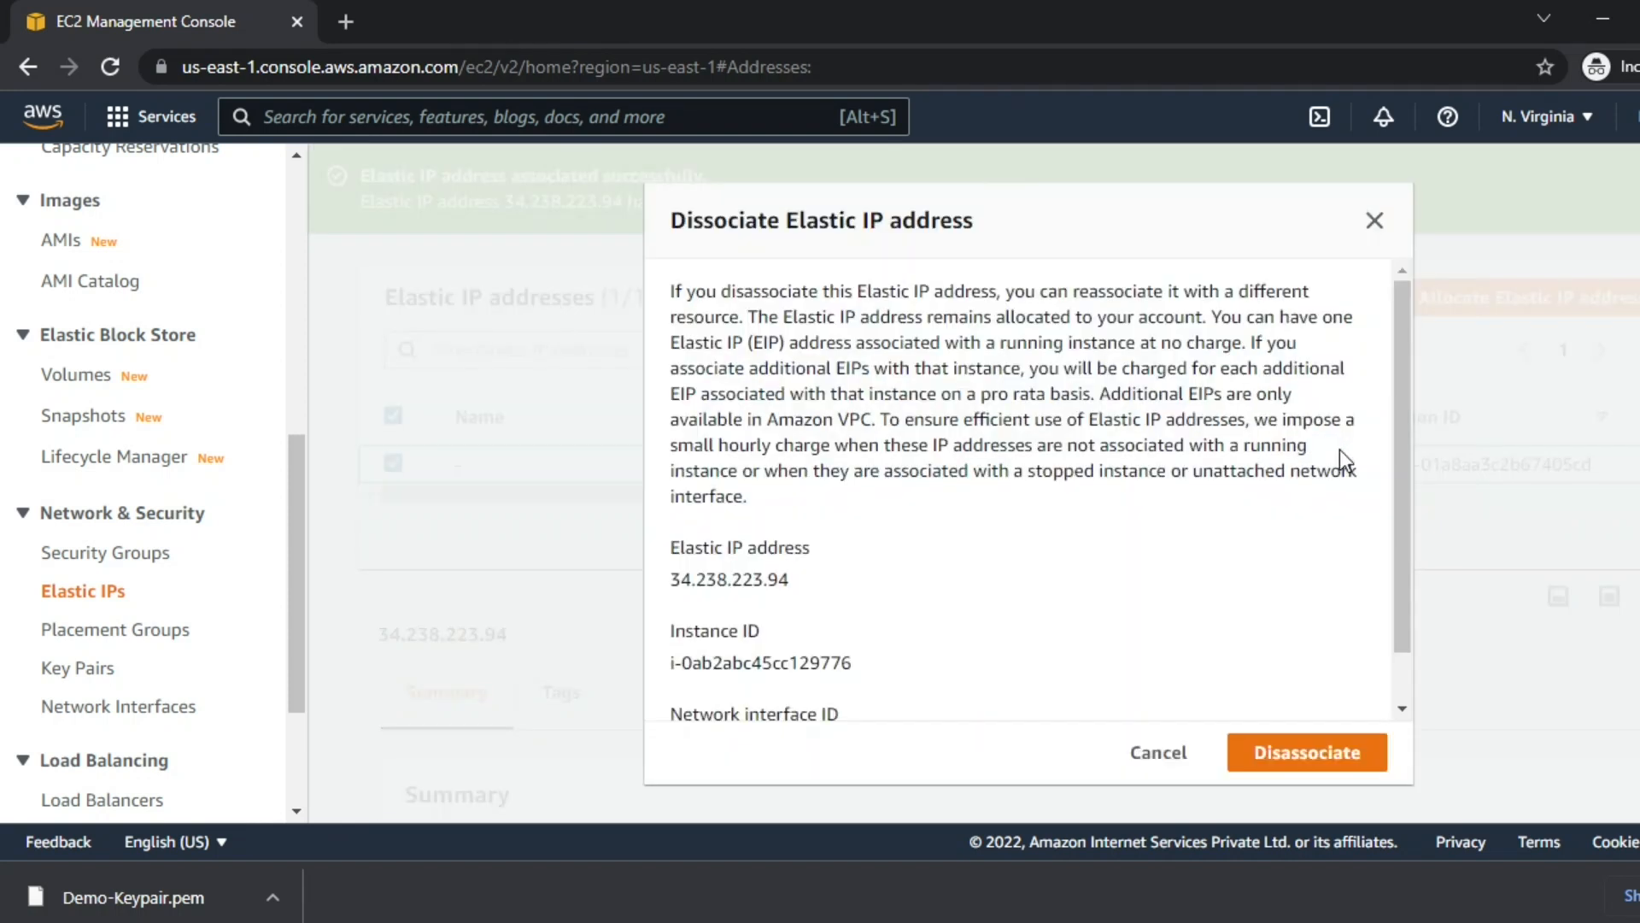
left_click(1309, 756)
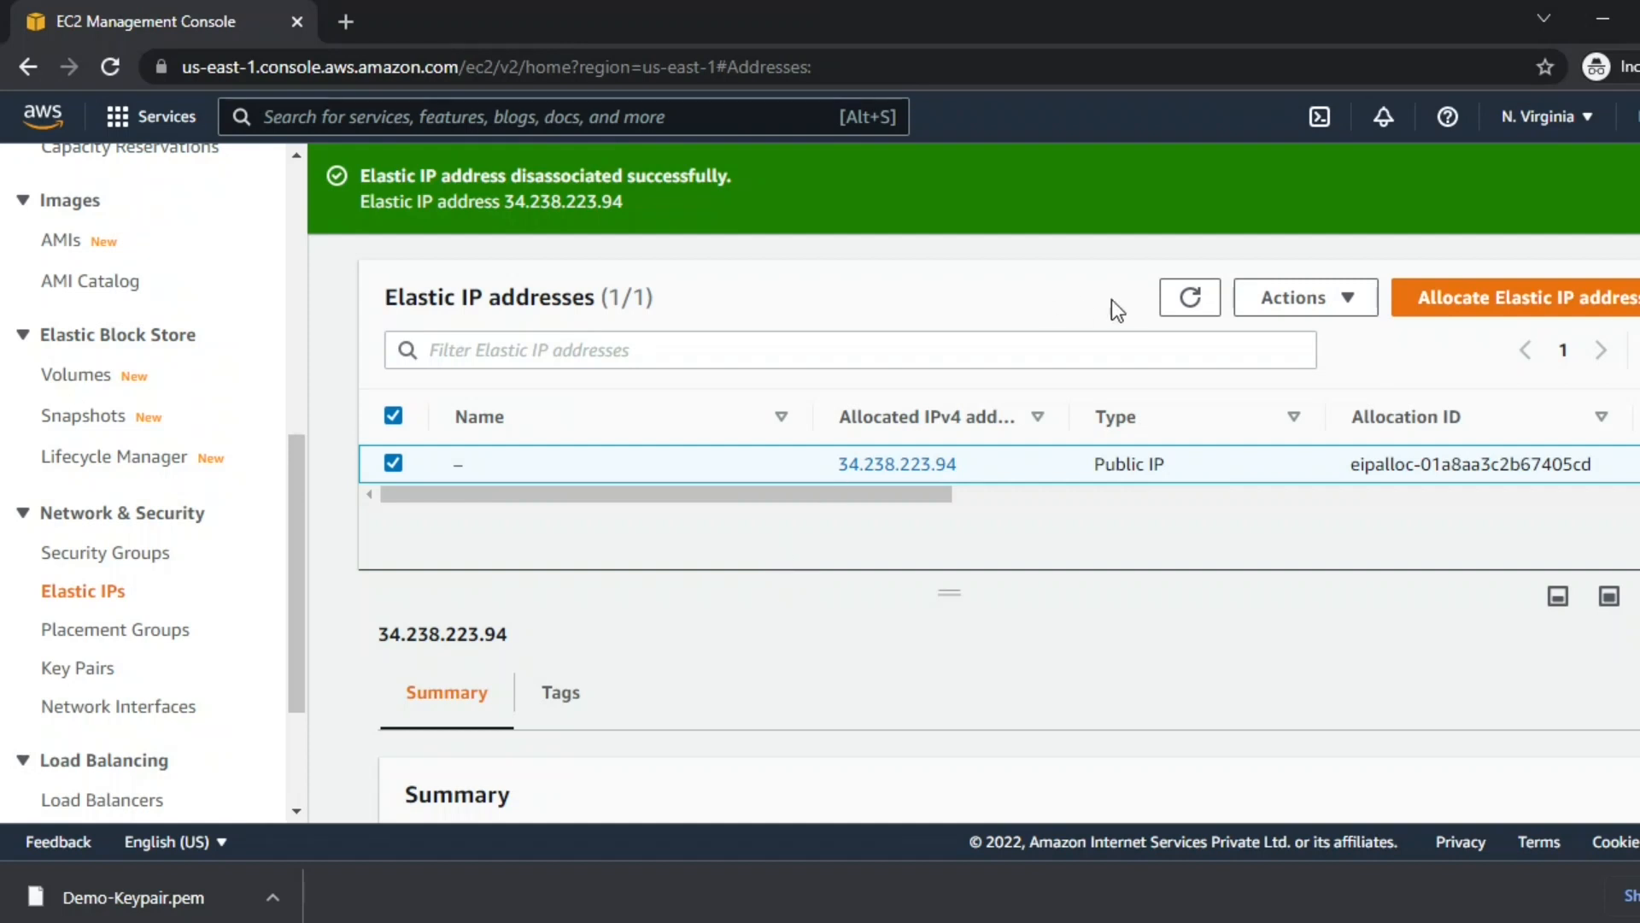
- Release the disassociated Elastic IP address 34.238.223.94 from the account
left_click(1308, 309)
left_click(1288, 386)
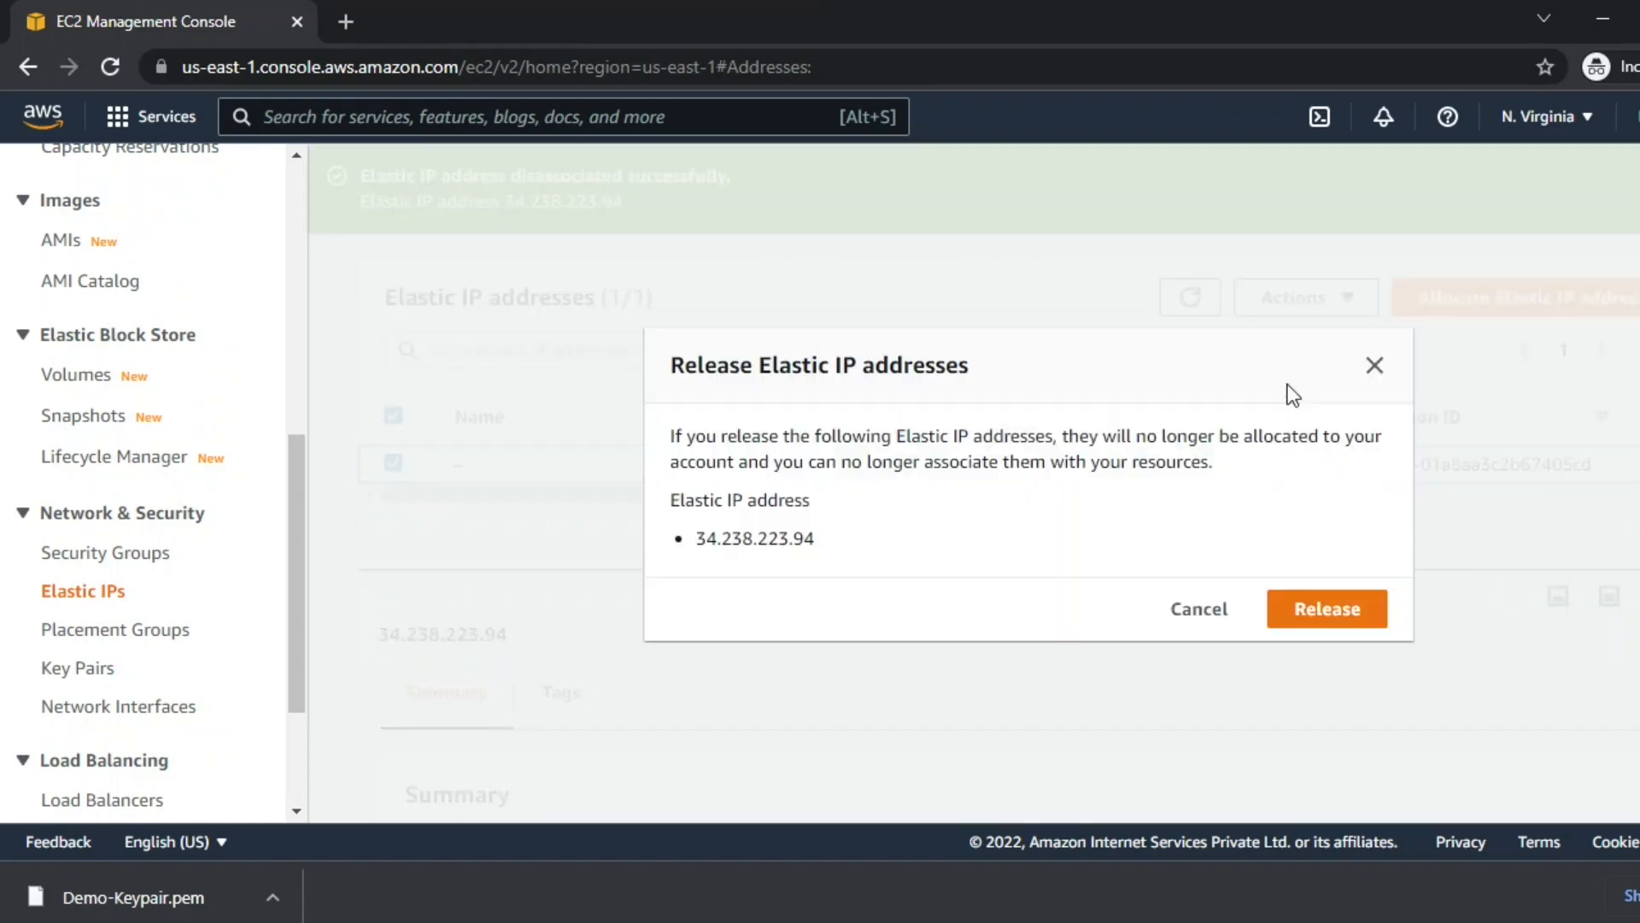
left_click(1367, 615)
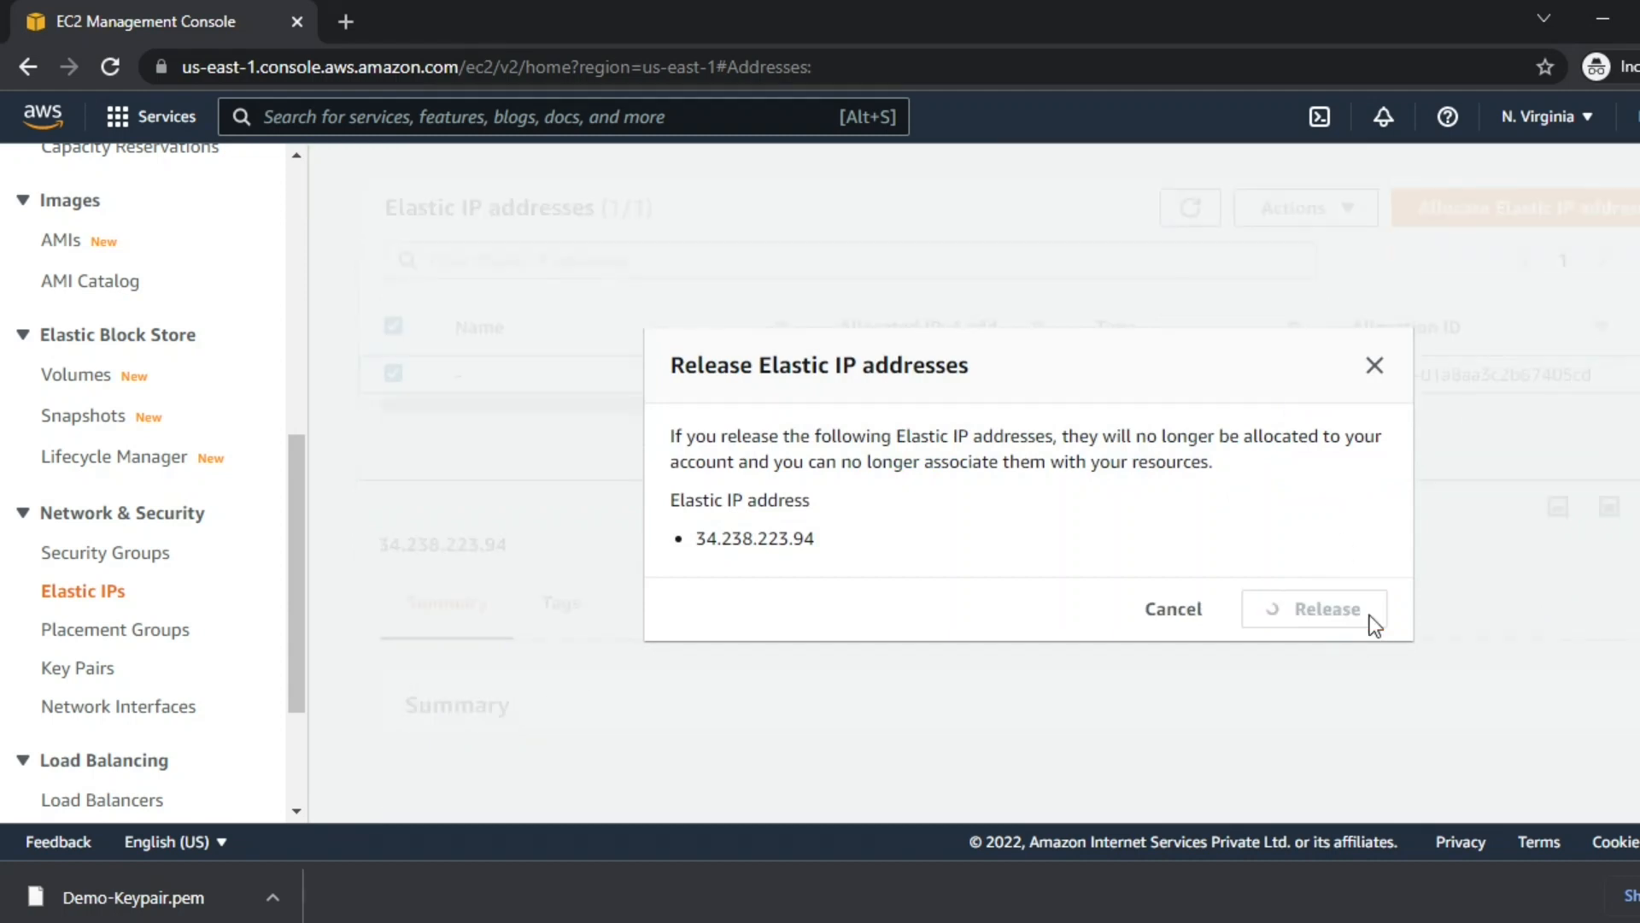